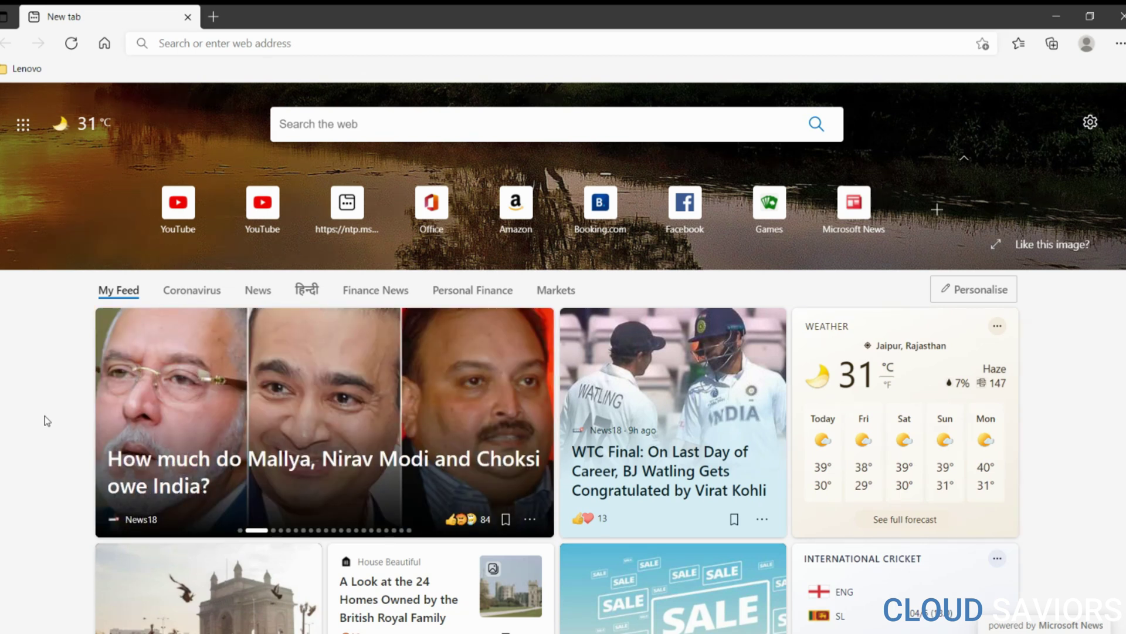
# Search the web for "microsoft certification dashboard" and open the "Your dashboard" result on microsoft.com
pyautogui.click(221, 49)
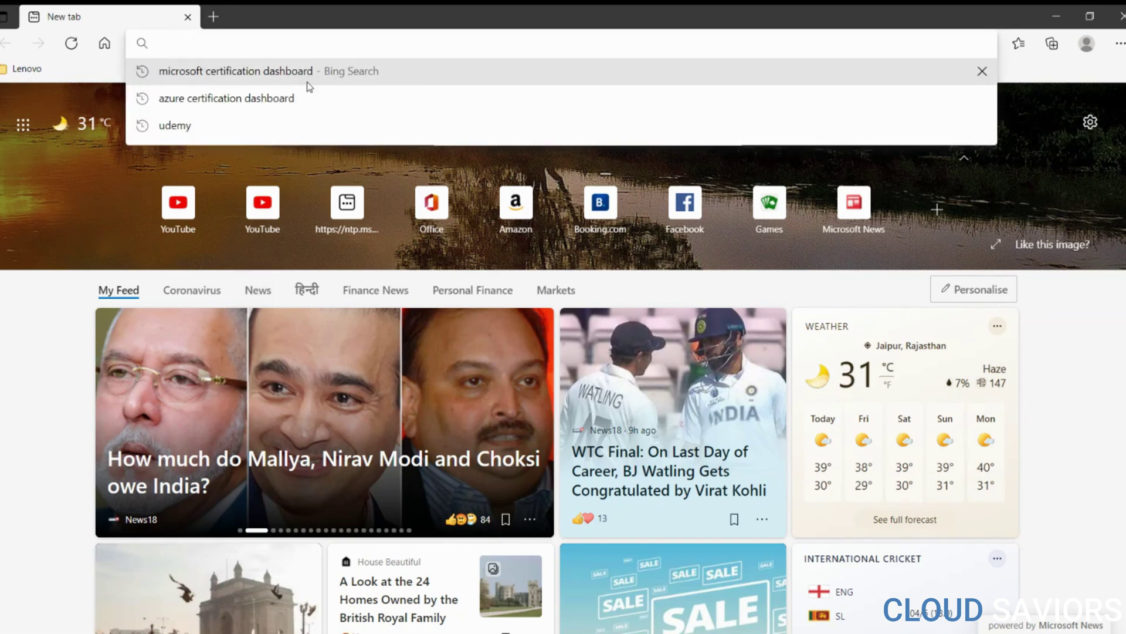
pyautogui.click(252, 71)
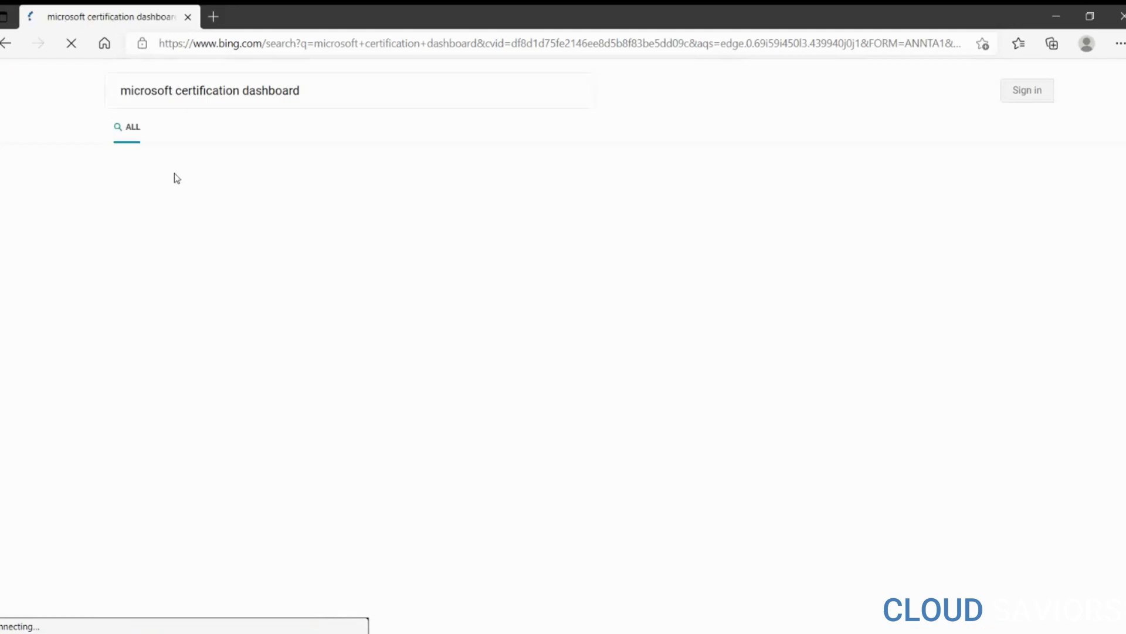
pyautogui.scroll(-4, 294, 298)
pyautogui.scroll(-3, 293, 297)
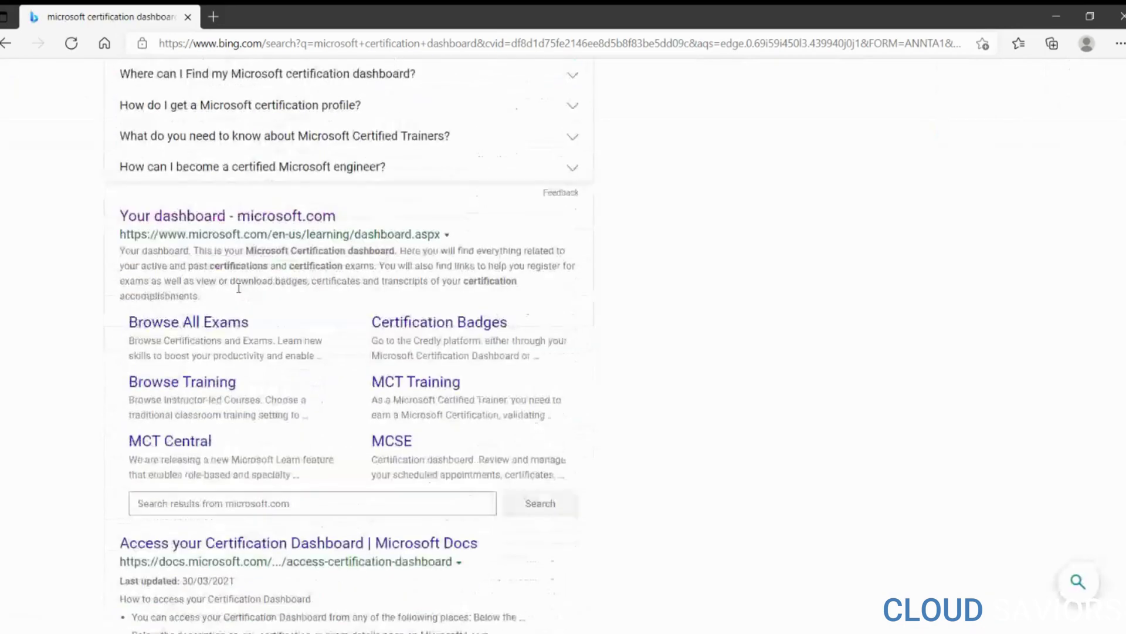
pyautogui.click(223, 207)
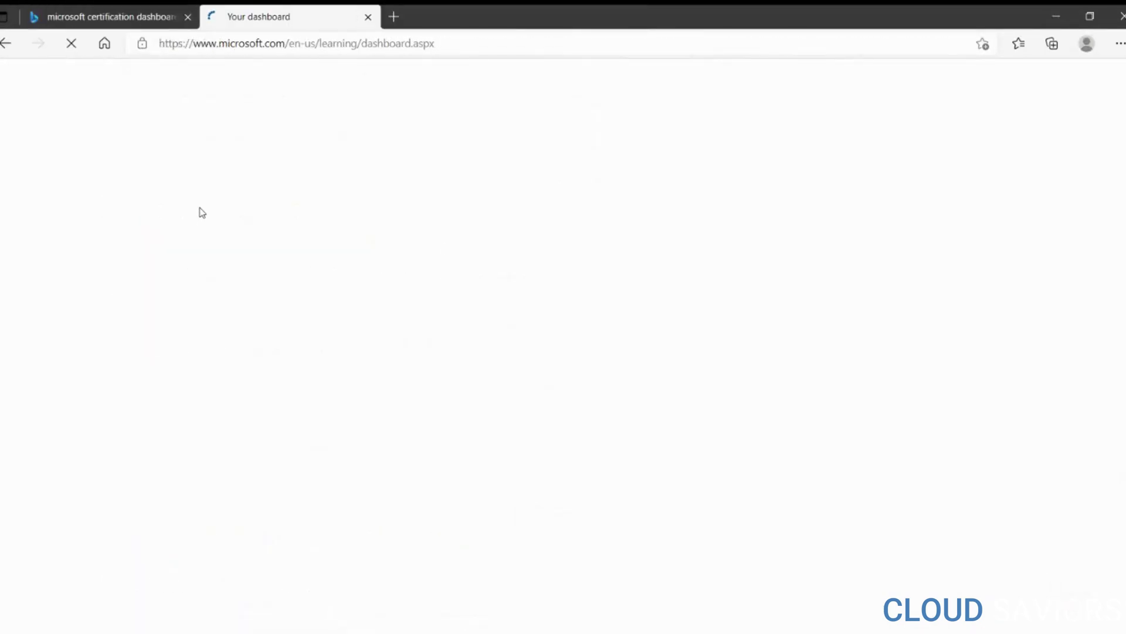
# Start scheduling the next exam from the dashboard and filter the exam catalogue by the Microsoft 365 product
pyautogui.scroll(-3, 233, 244)
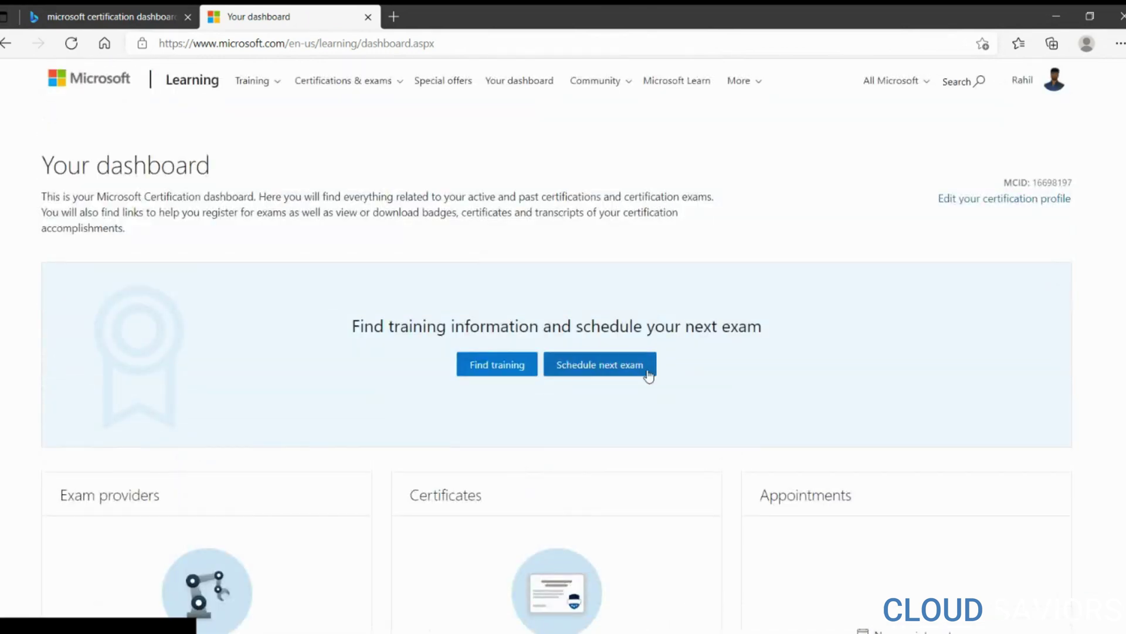
pyautogui.click(602, 370)
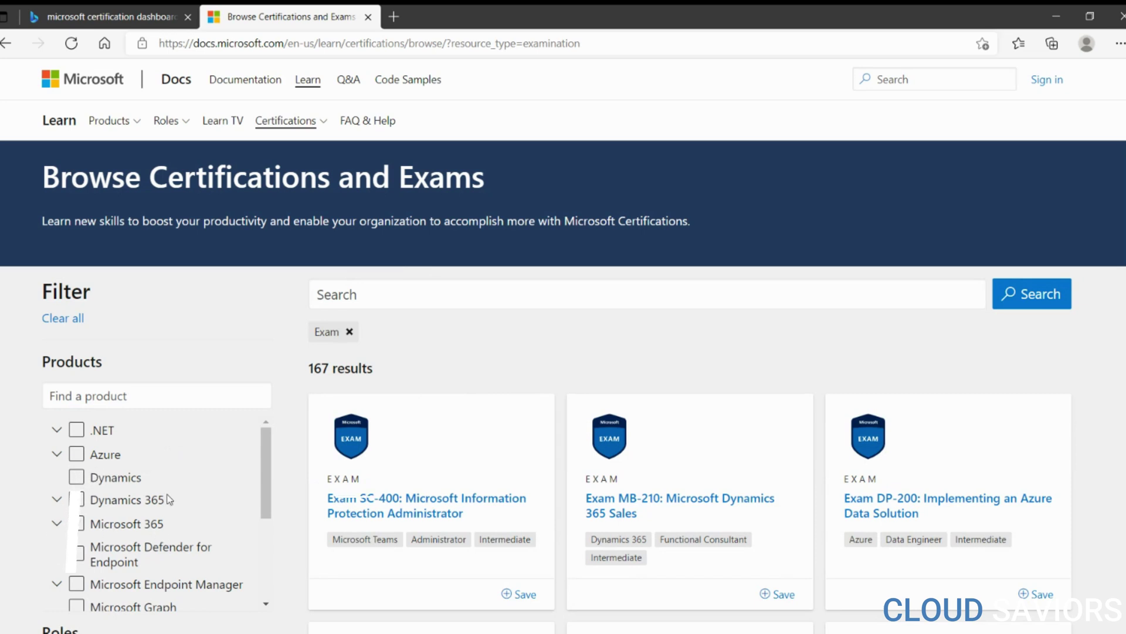
pyautogui.scroll(-1, 134, 522)
pyautogui.click(117, 502)
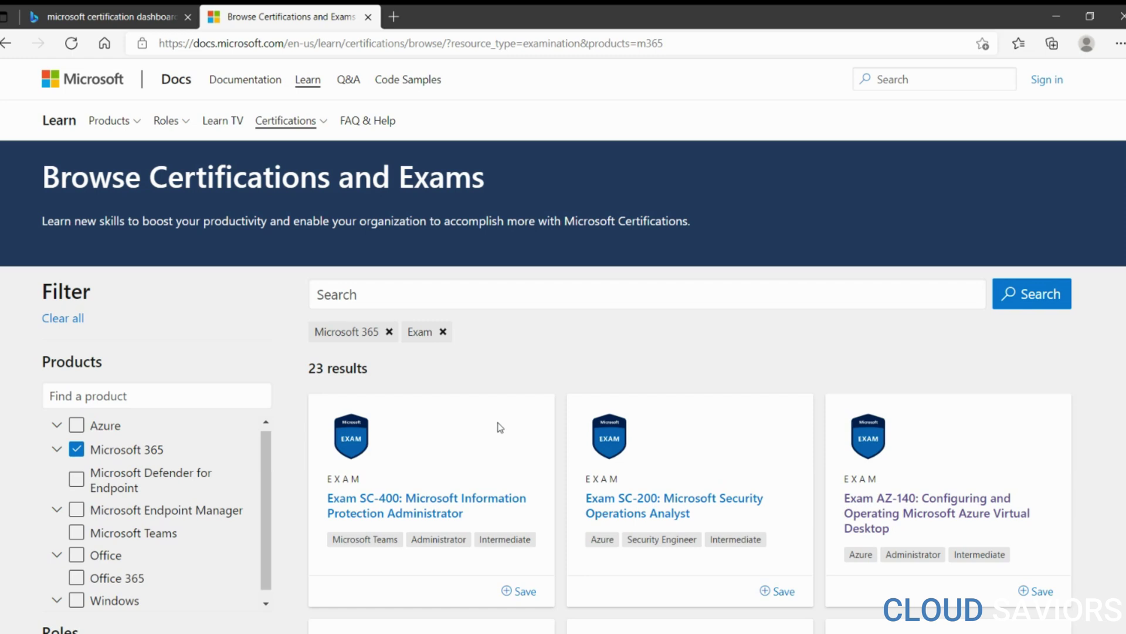
# Find Exam MS-900: Microsoft 365 Fundamentals in the filtered results and open its page
pyautogui.scroll(-10, 500, 427)
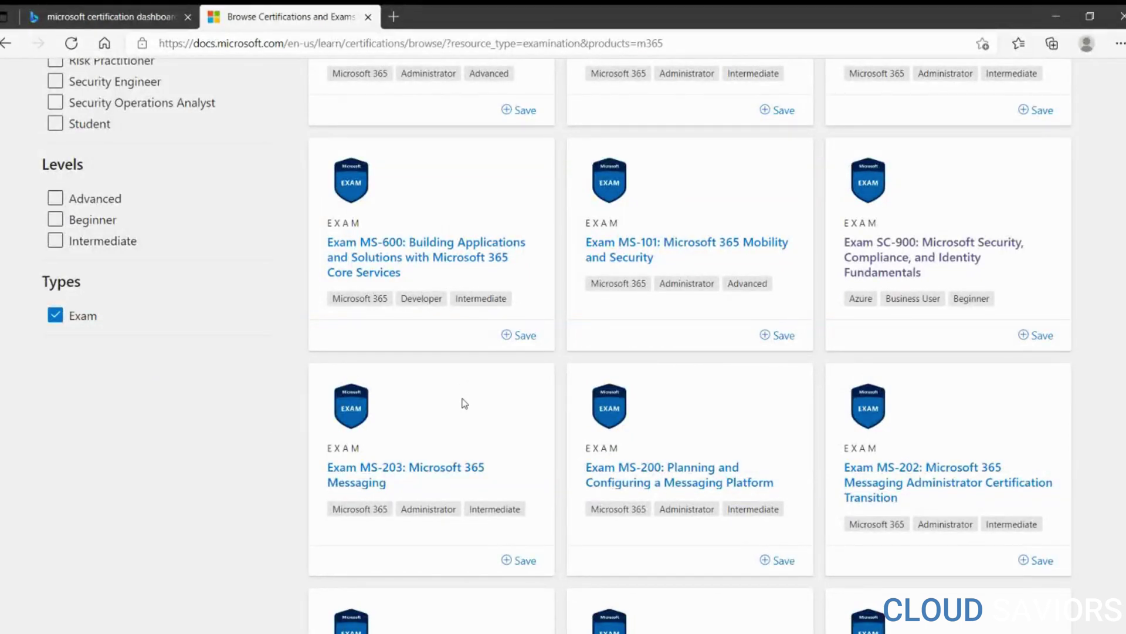
pyautogui.scroll(-5, 466, 402)
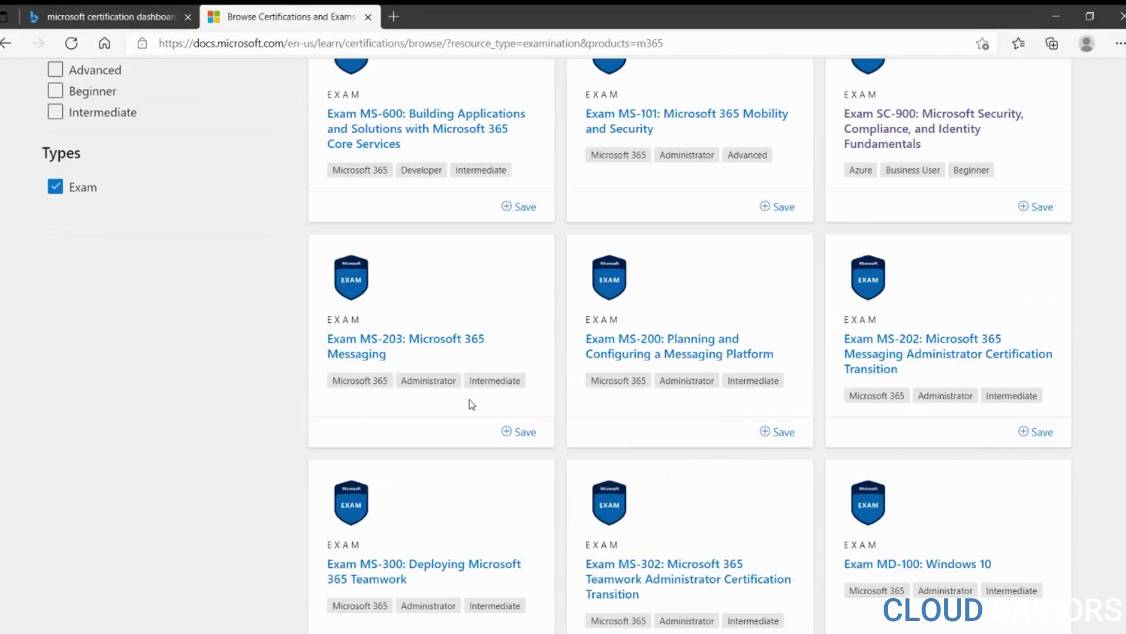
pyautogui.scroll(2, 469, 351)
pyautogui.scroll(-5, 373, 395)
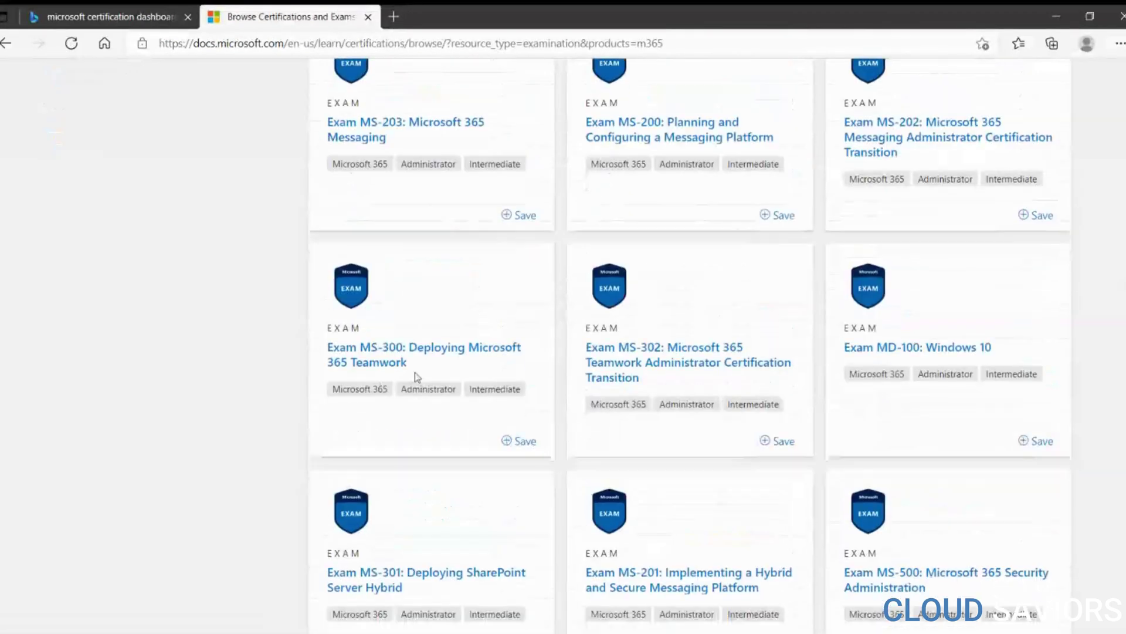
pyautogui.scroll(-1, 422, 423)
pyautogui.scroll(-3, 407, 483)
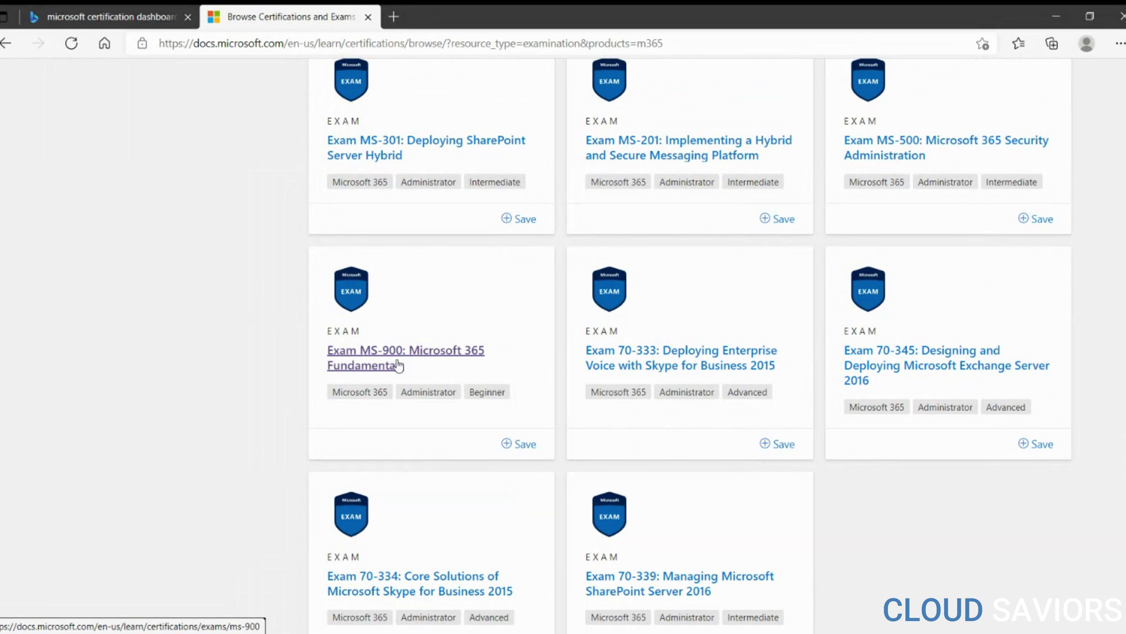
pyautogui.click(374, 359)
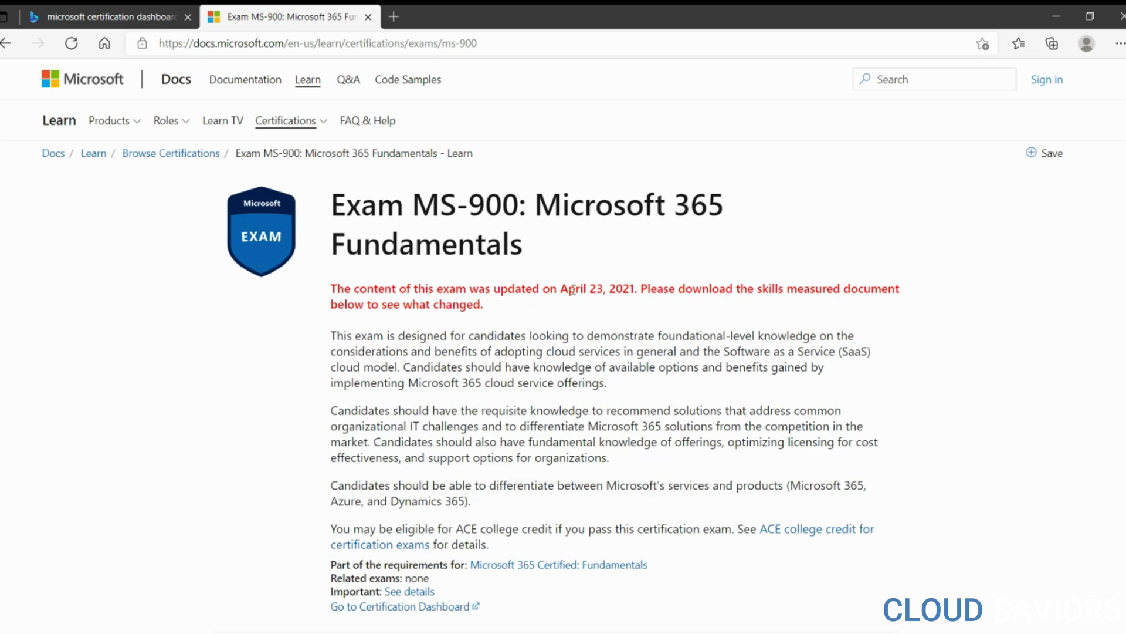
# Highlight the April 23, 2021 content update date and choose to schedule Exam MS-900 with Pearson VUE
pyautogui.moveTo(561, 288); pyautogui.dragTo(650, 289)
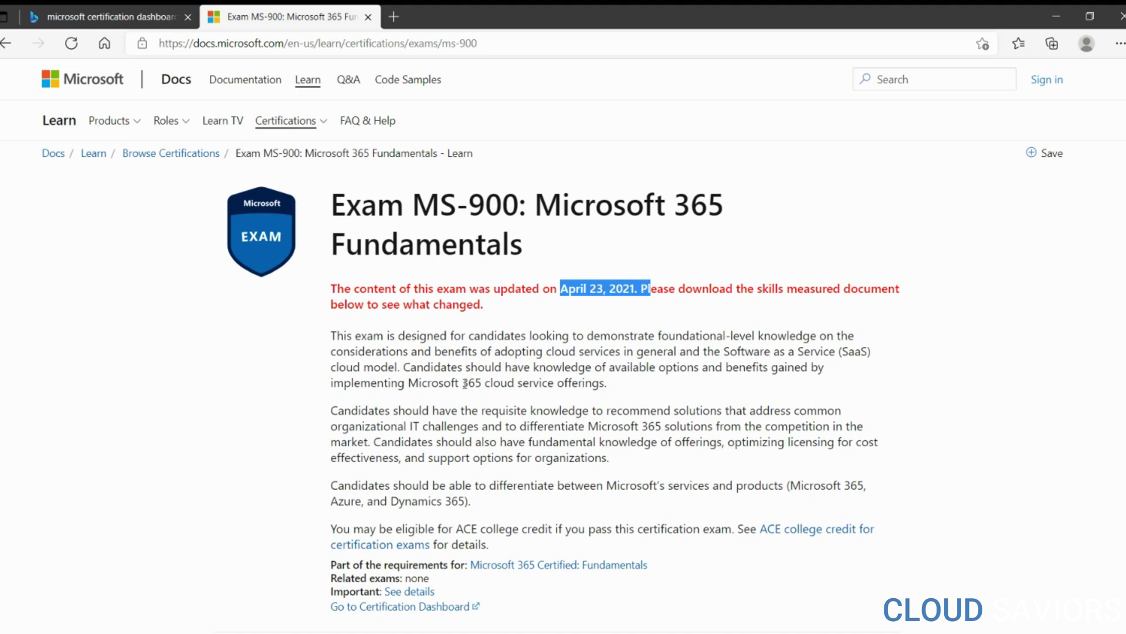
pyautogui.scroll(-6, 382, 369)
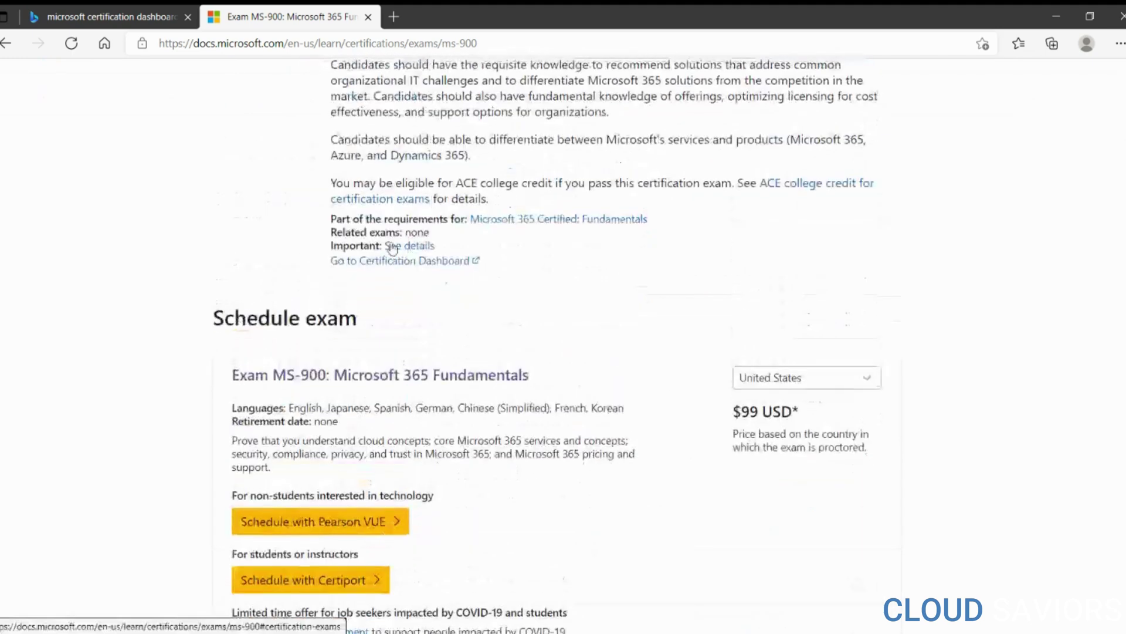
pyautogui.scroll(-3, 410, 328)
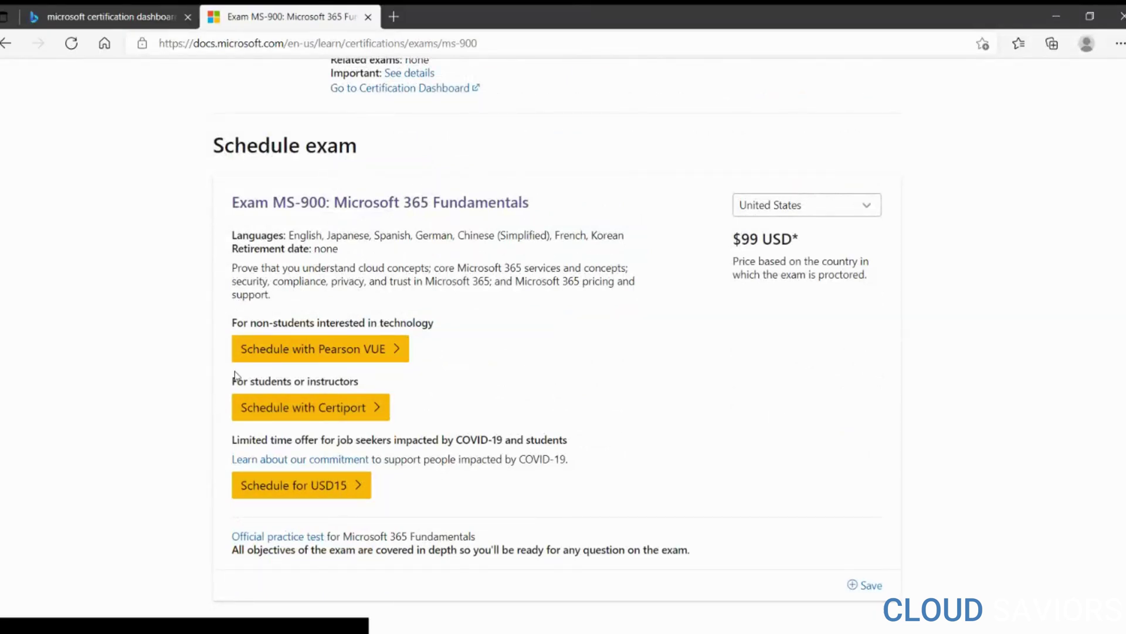
pyautogui.click(321, 349)
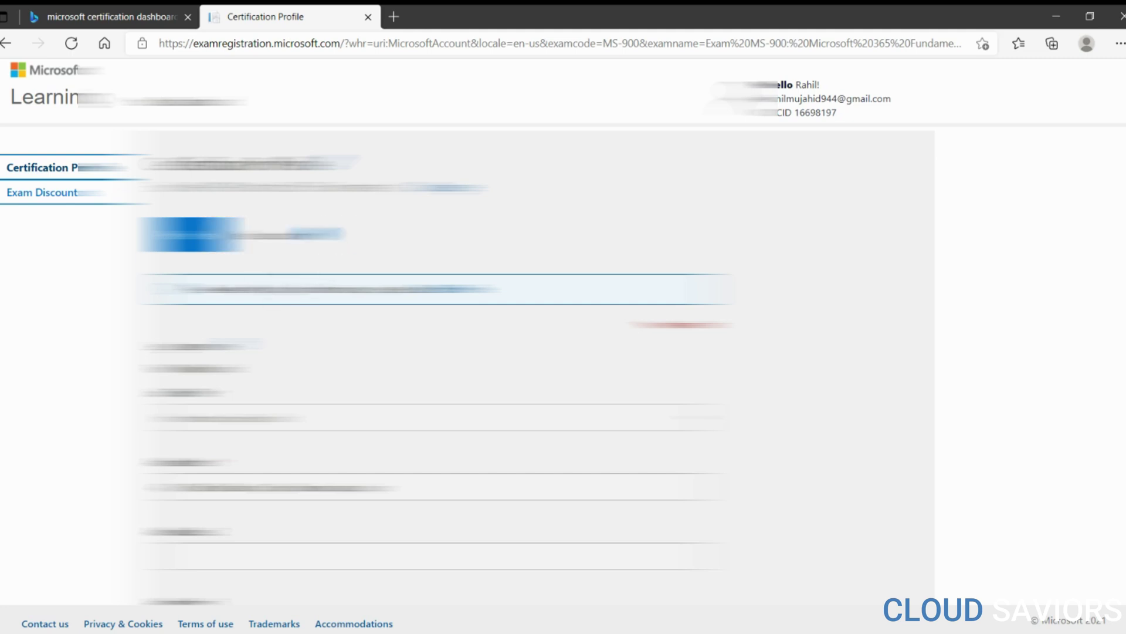
# Review the certification profile details from start to end and continue to the exam discounts page
pyautogui.scroll(-5, 434, 328)
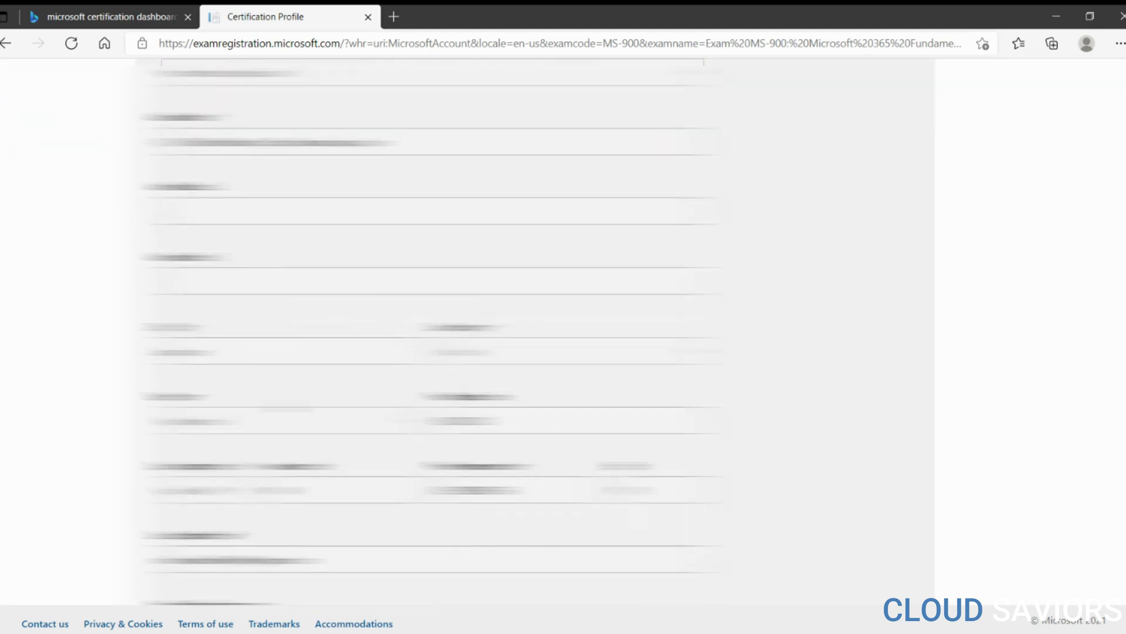
pyautogui.scroll(-3, 435, 328)
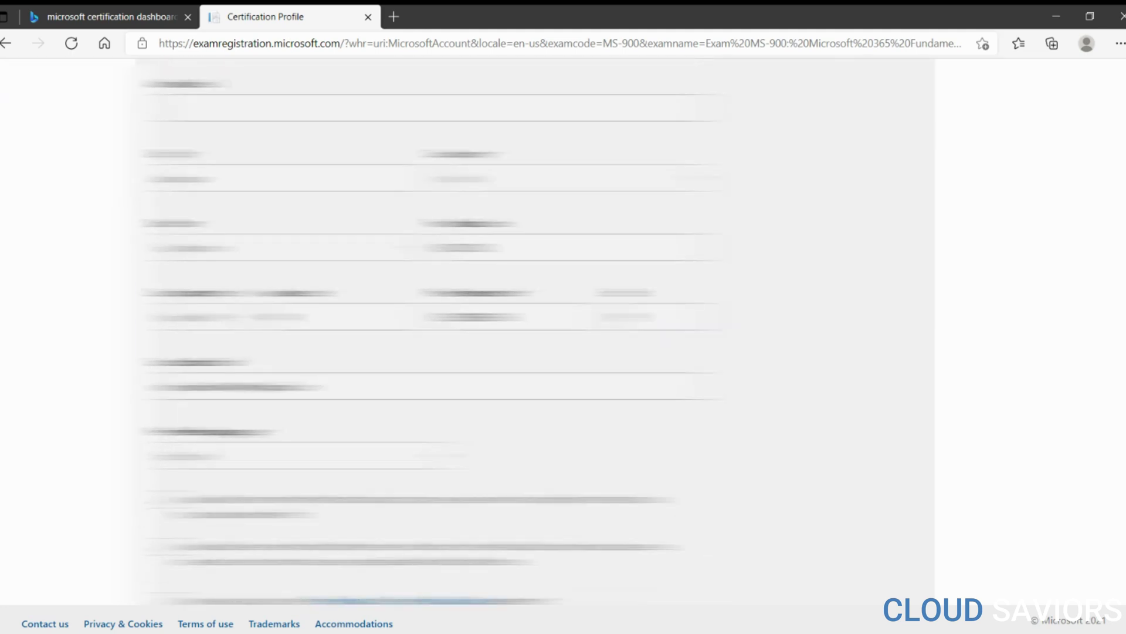
pyautogui.scroll(-2, 434, 328)
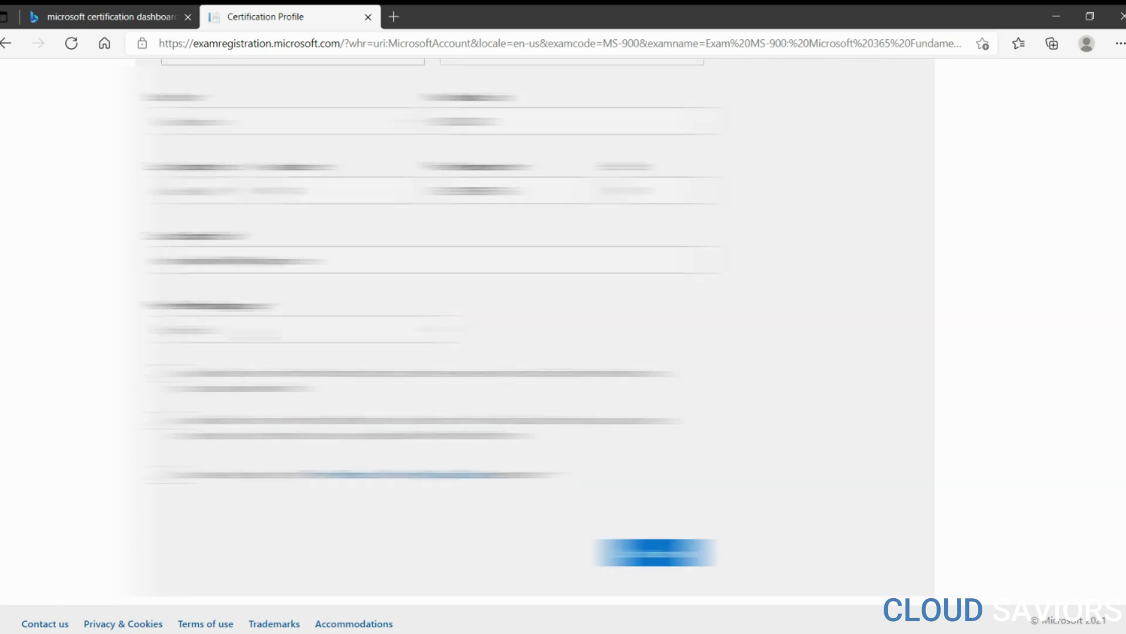
pyautogui.scroll(4, 434, 328)
pyautogui.scroll(4, 434, 328)
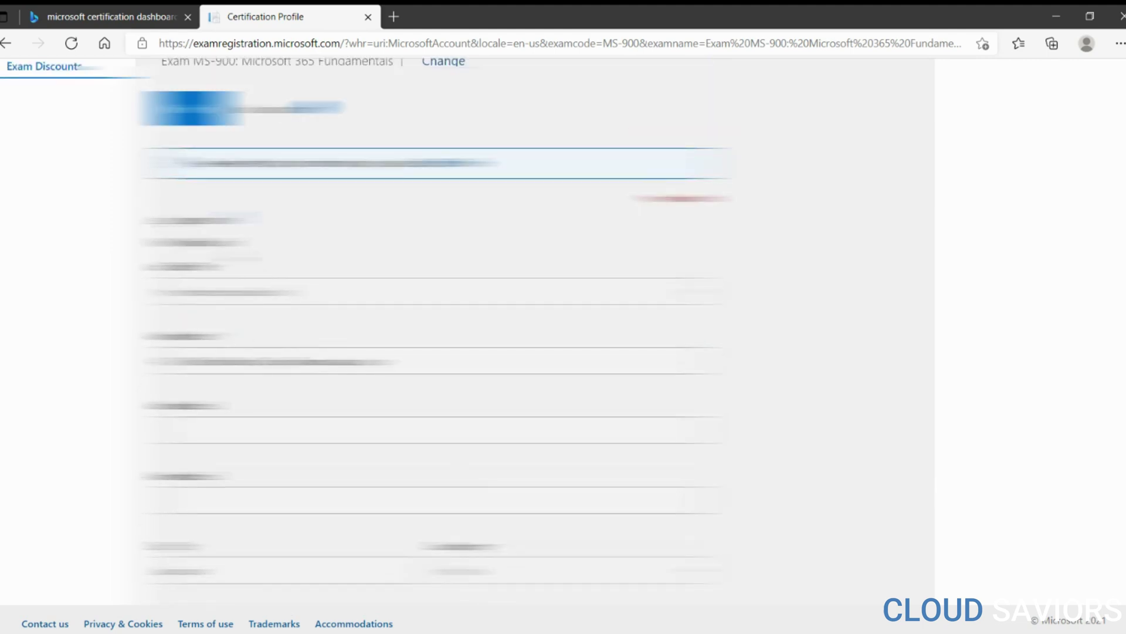
pyautogui.scroll(2, 434, 328)
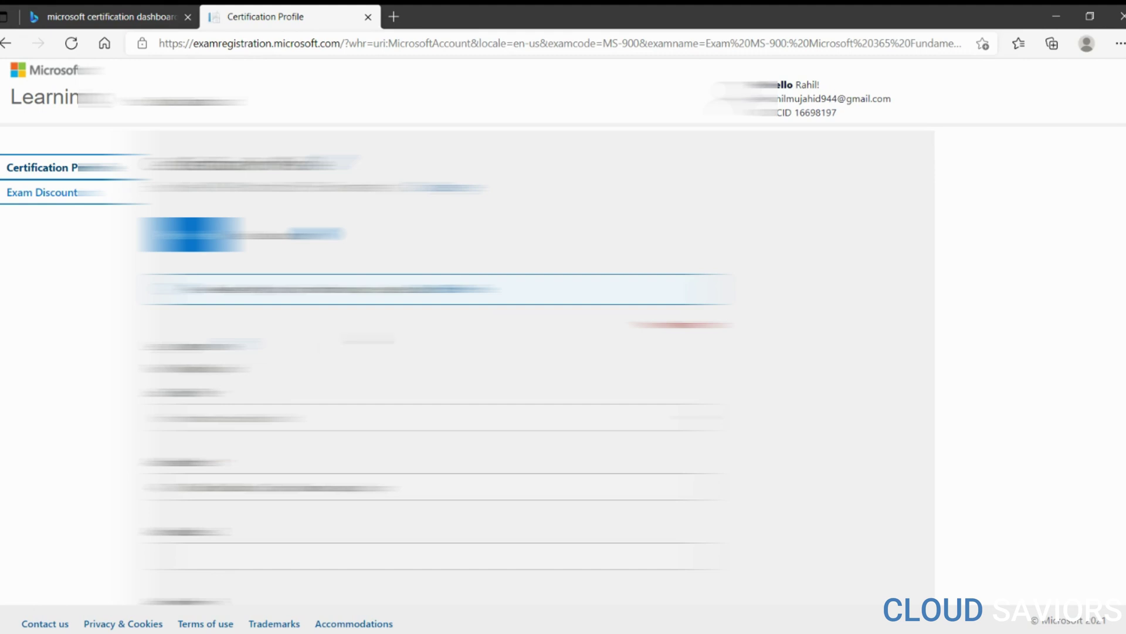
pyautogui.scroll(-6, 434, 328)
pyautogui.scroll(-2, 434, 329)
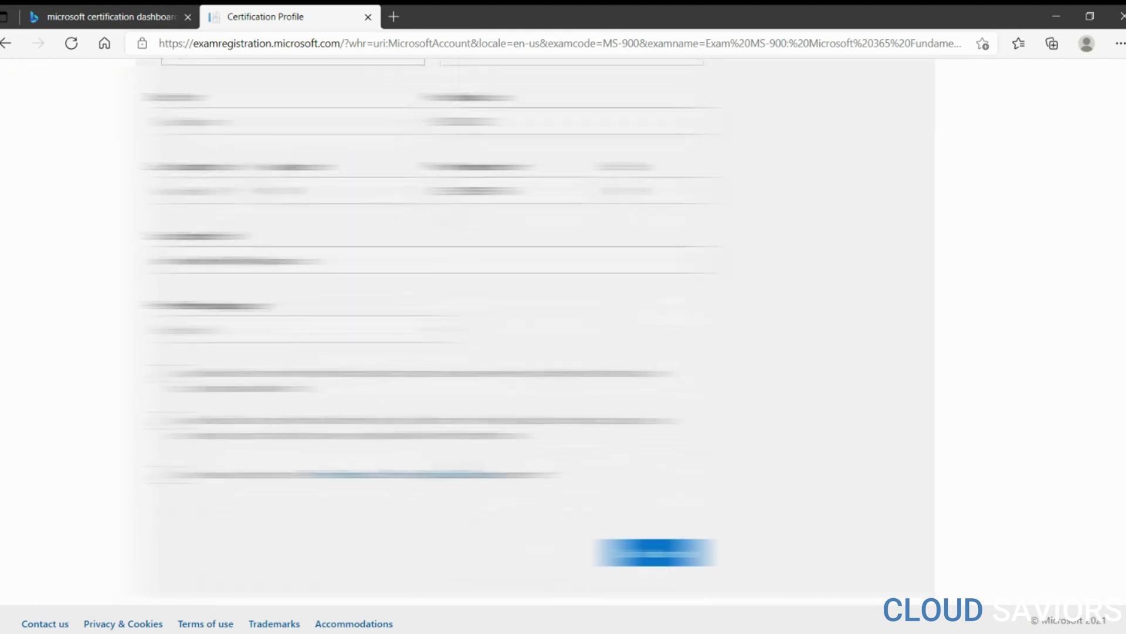
pyautogui.click(656, 551)
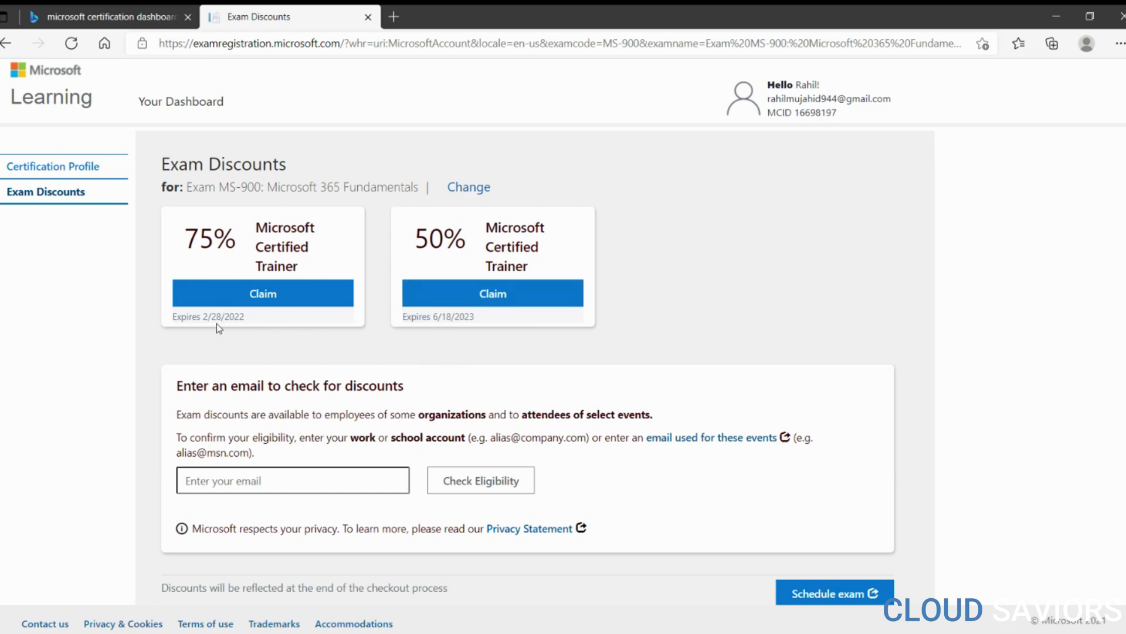
# Examine the expiry dates of both Microsoft Certified Trainer discounts and the email field for checking discount eligibility
pyautogui.moveTo(201, 317); pyautogui.dragTo(235, 317)
pyautogui.click(406, 319)
pyautogui.moveTo(475, 320); pyautogui.dragTo(427, 320)
pyautogui.click(474, 321)
pyautogui.moveTo(481, 317); pyautogui.dragTo(403, 314)
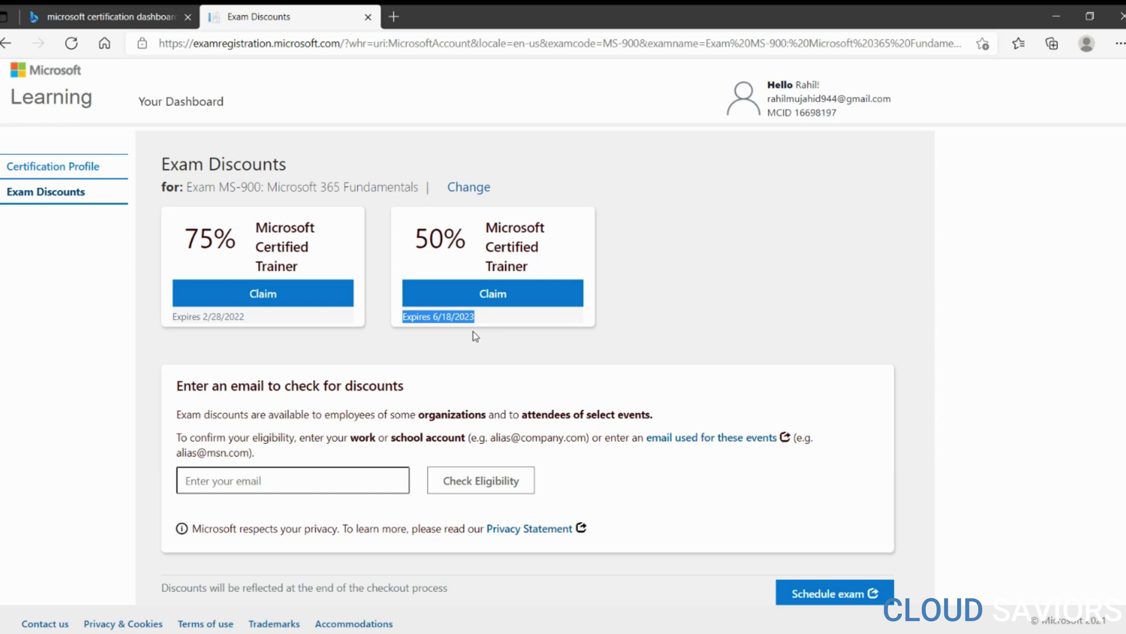
pyautogui.moveTo(488, 324); pyautogui.dragTo(401, 318)
pyautogui.click(402, 319)
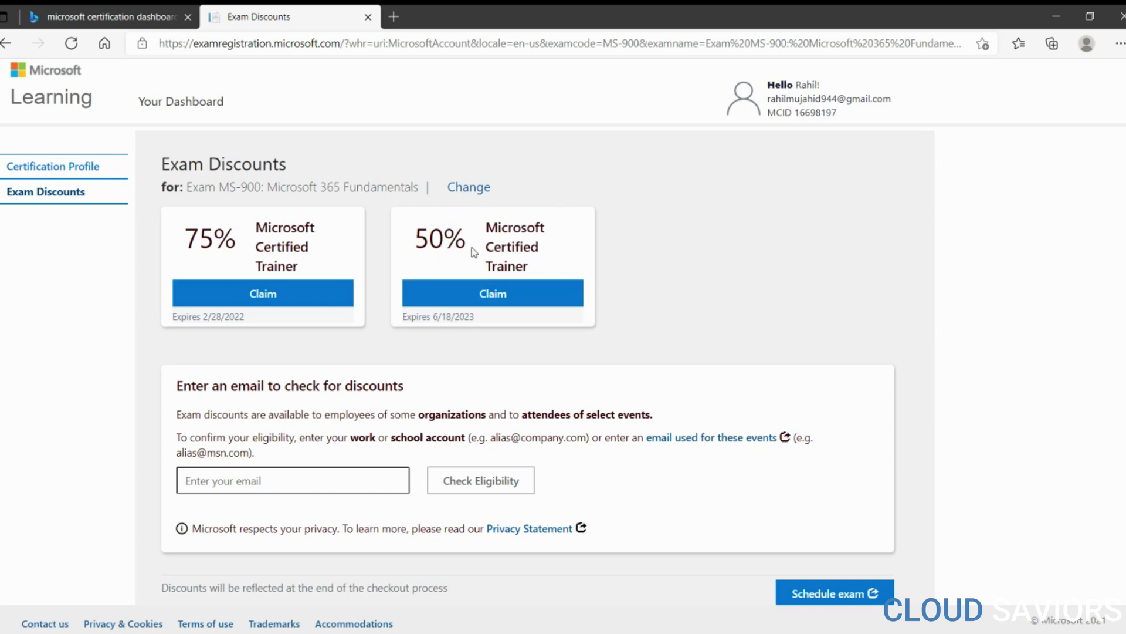
pyautogui.moveTo(254, 323); pyautogui.dragTo(172, 318)
pyautogui.click(171, 319)
pyautogui.click(261, 478)
pyautogui.click(597, 491)
# Claim the 75% Microsoft Certified Trainer discount and proceed to scheduling the exam
pyautogui.click(265, 299)
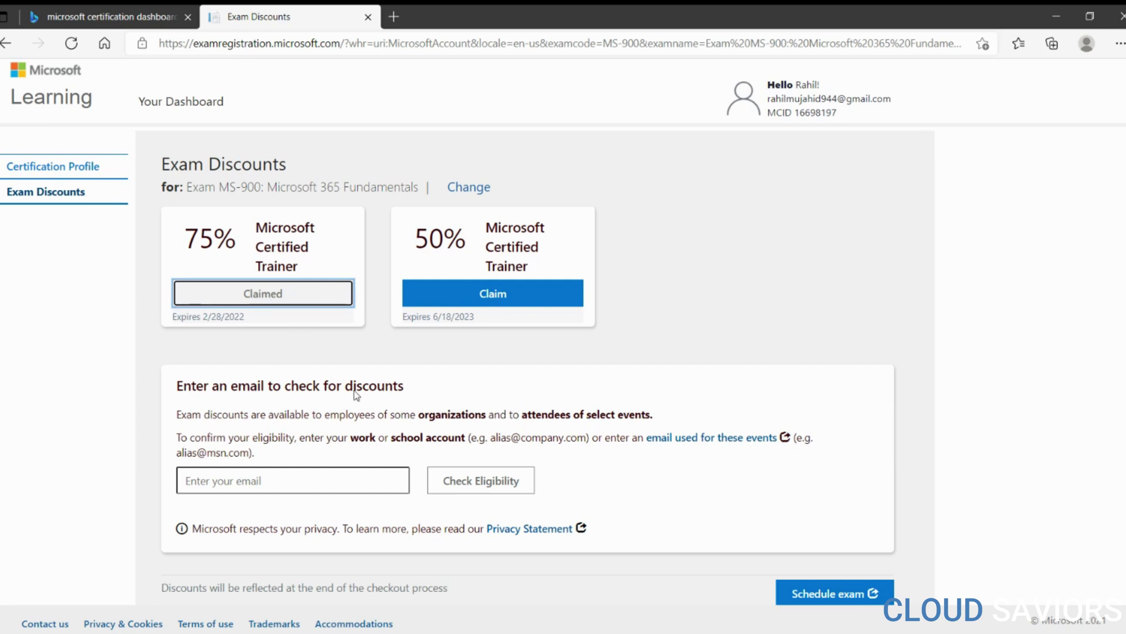
pyautogui.scroll(-1, 357, 395)
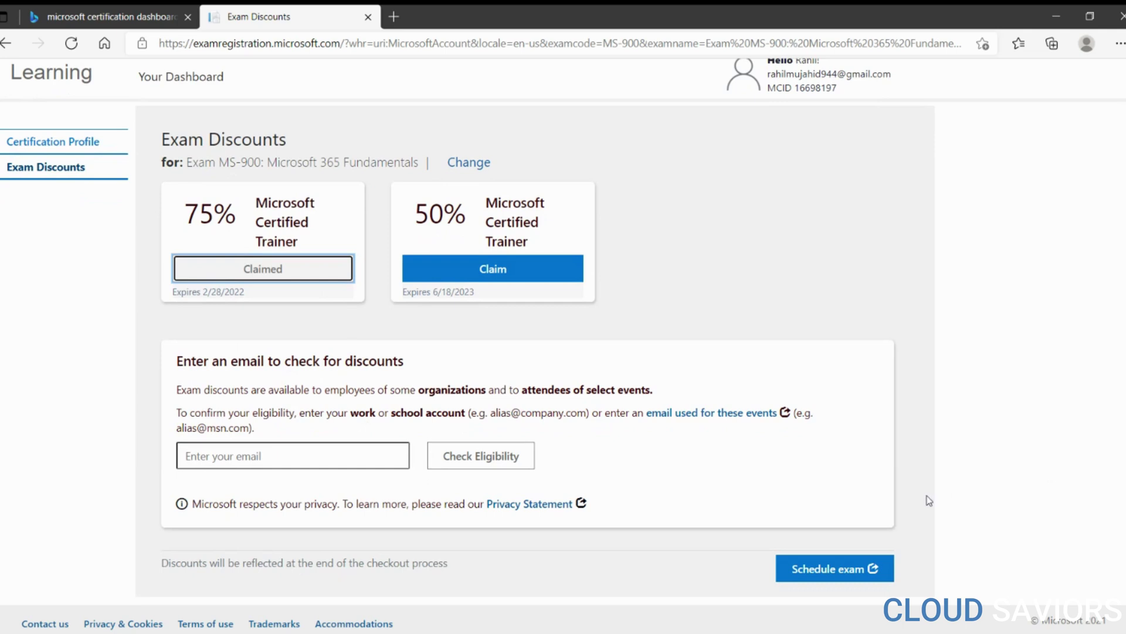
pyautogui.click(844, 570)
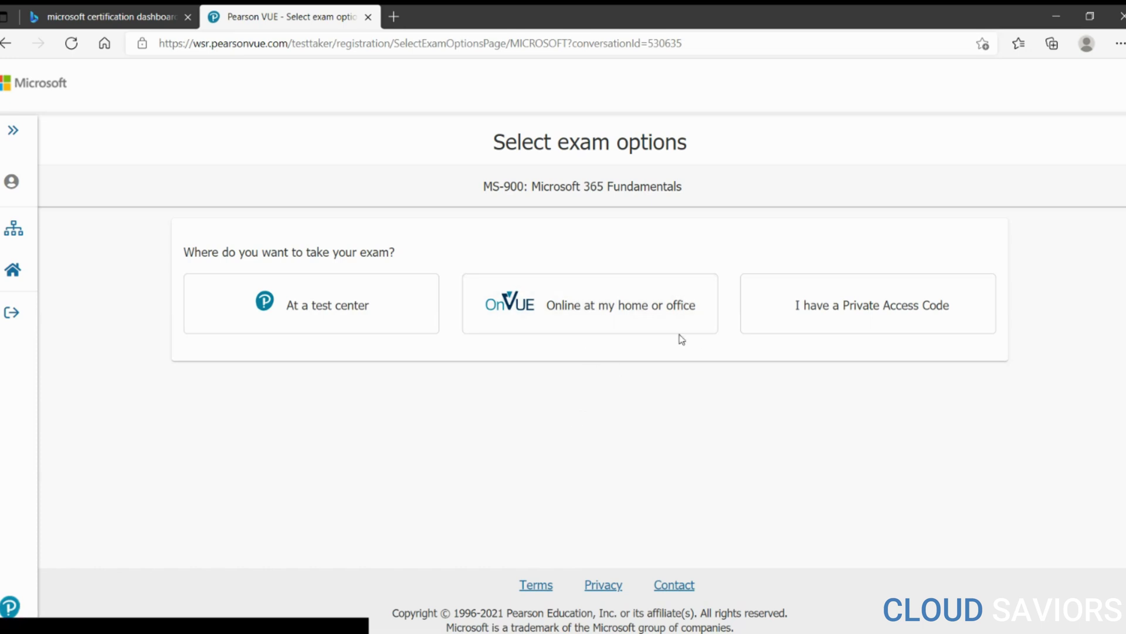
# Choose to take the exam with OnVUE online at home or office and continue to the online exam policies
pyautogui.click(550, 320)
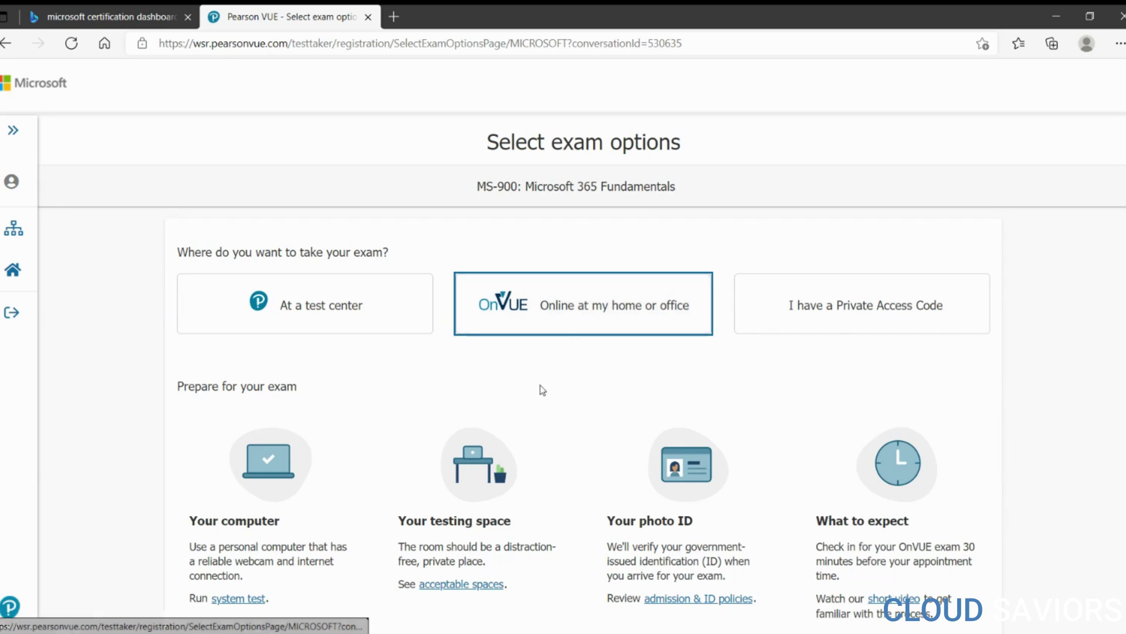
pyautogui.scroll(-3, 424, 425)
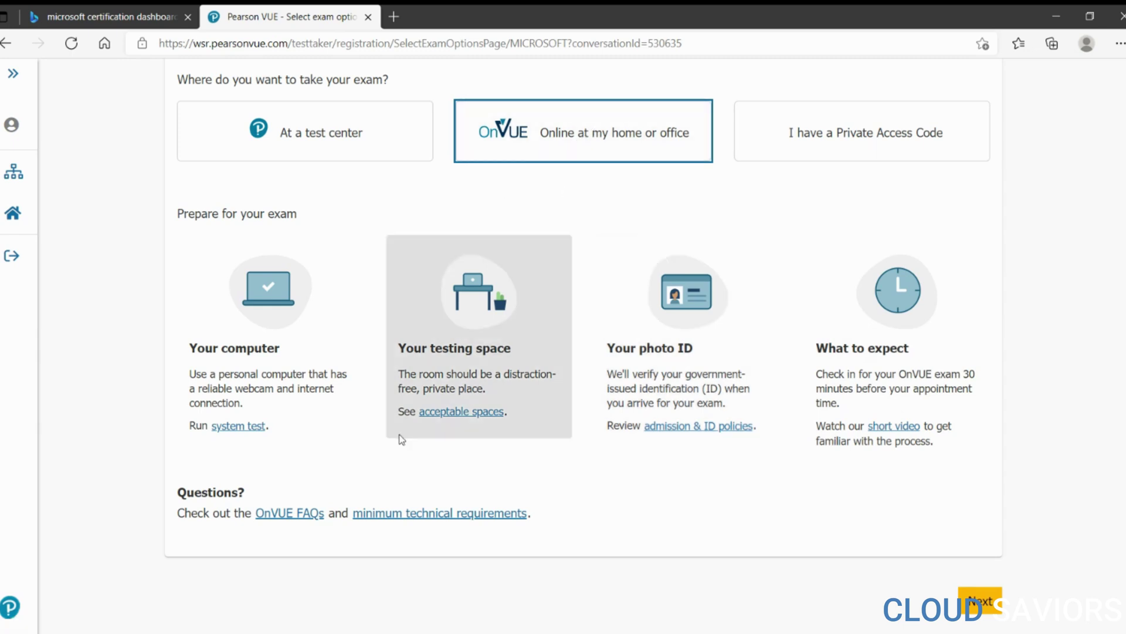
pyautogui.scroll(-2, 674, 484)
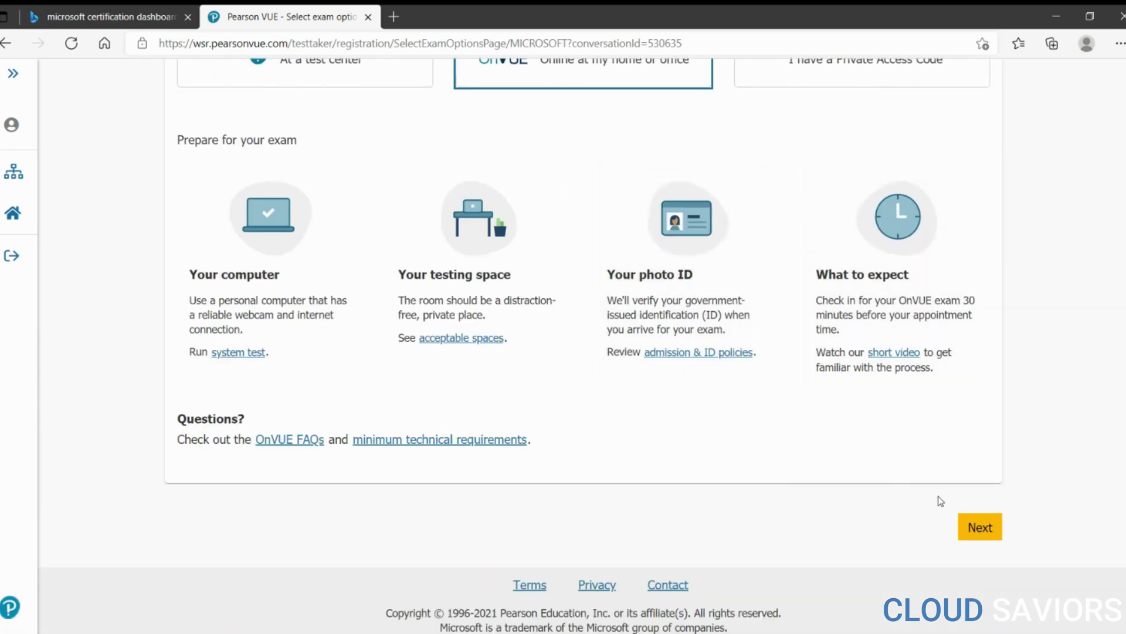
pyautogui.click(992, 535)
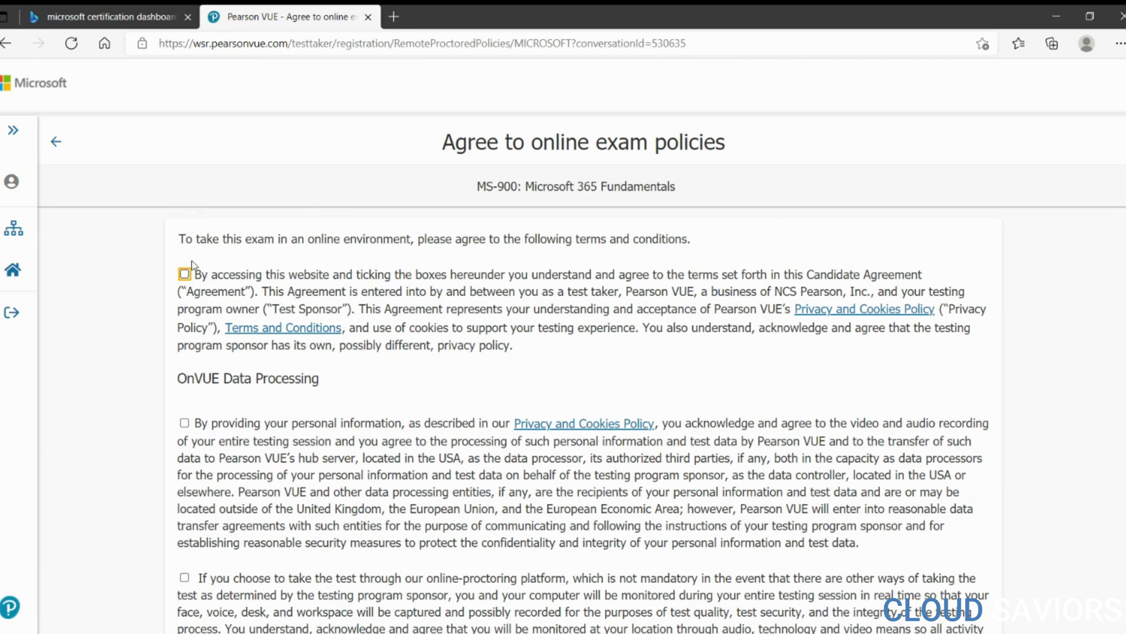
# Agree to the candidate agreement, personal information, third party prohibition, limited license and facial comparison policies and submit the online exam policies
pyautogui.scroll(-3, 363, 352)
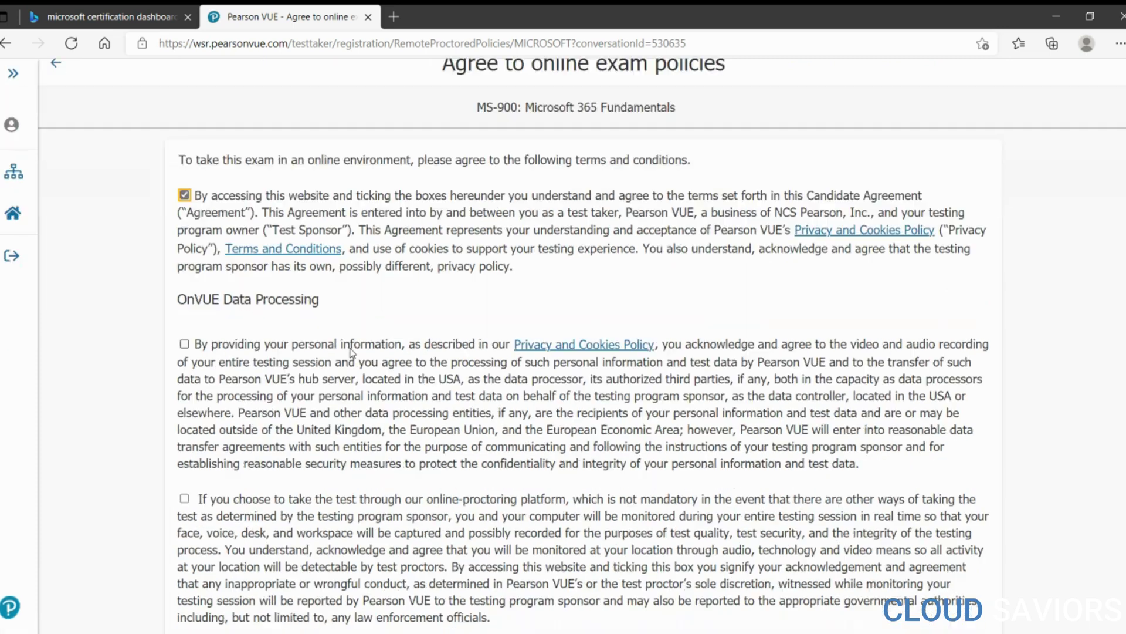
pyautogui.click(184, 250)
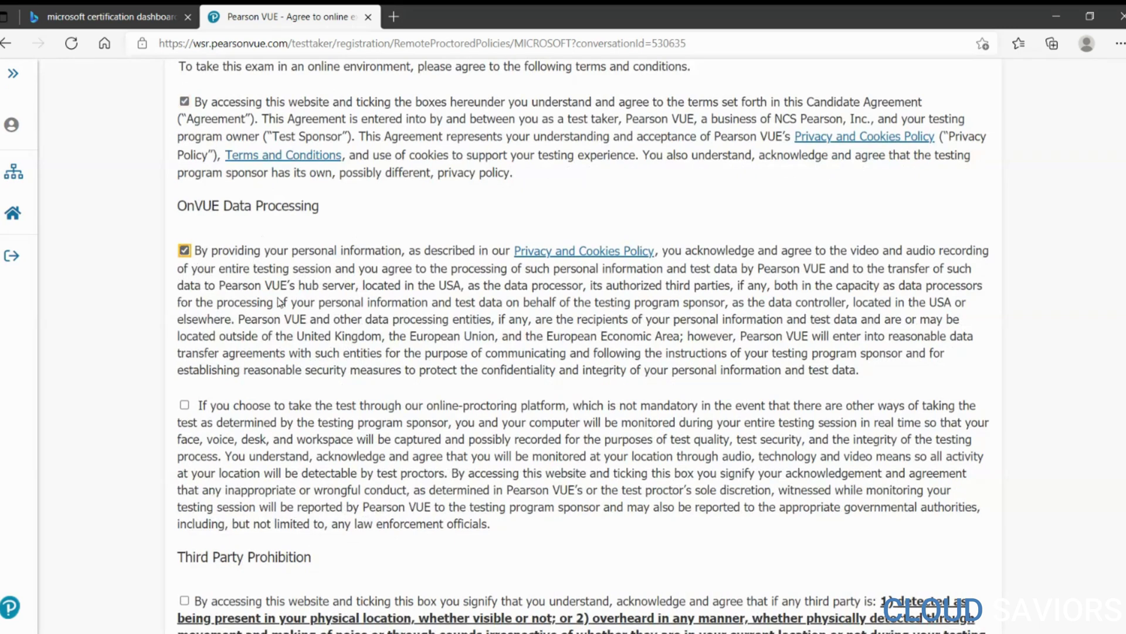
pyautogui.scroll(-6, 185, 253)
pyautogui.click(184, 255)
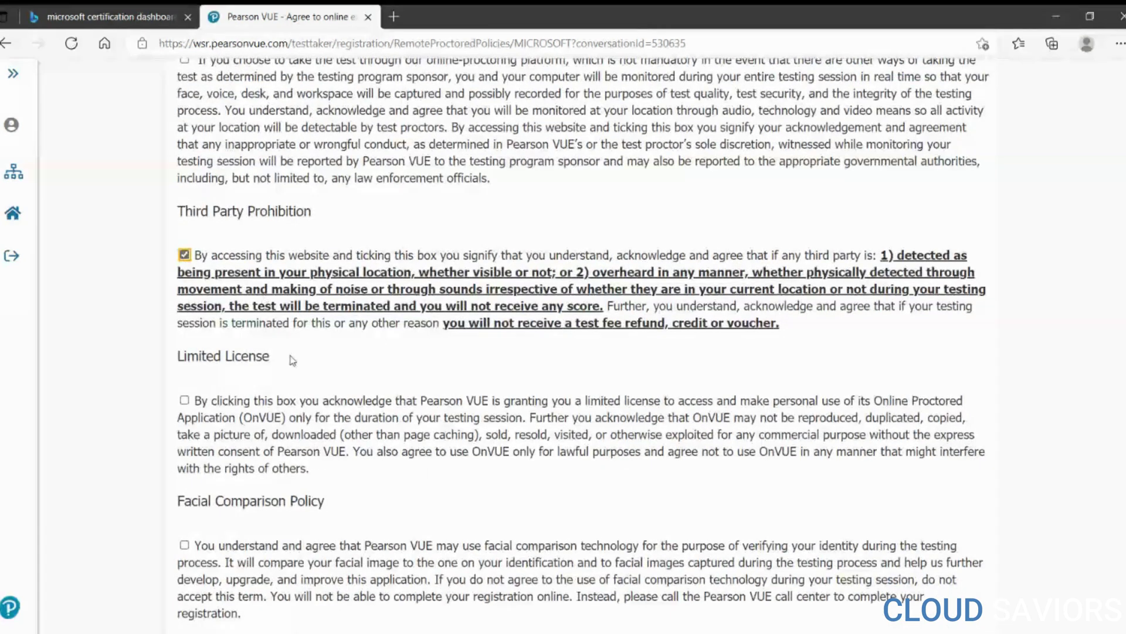
pyautogui.click(184, 400)
pyautogui.scroll(-3, 251, 451)
pyautogui.click(184, 391)
pyautogui.click(980, 529)
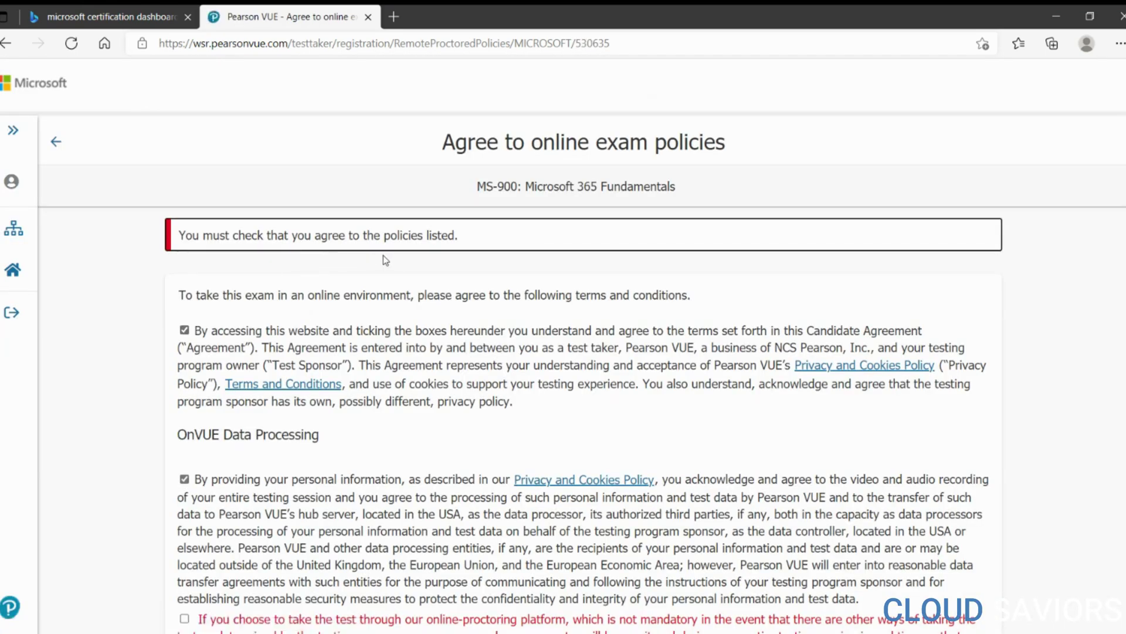
# Agree to the remaining online-proctoring monitoring policy and continue to the exam language selection
pyautogui.scroll(-5, 215, 419)
pyautogui.click(185, 273)
pyautogui.scroll(-5, 193, 382)
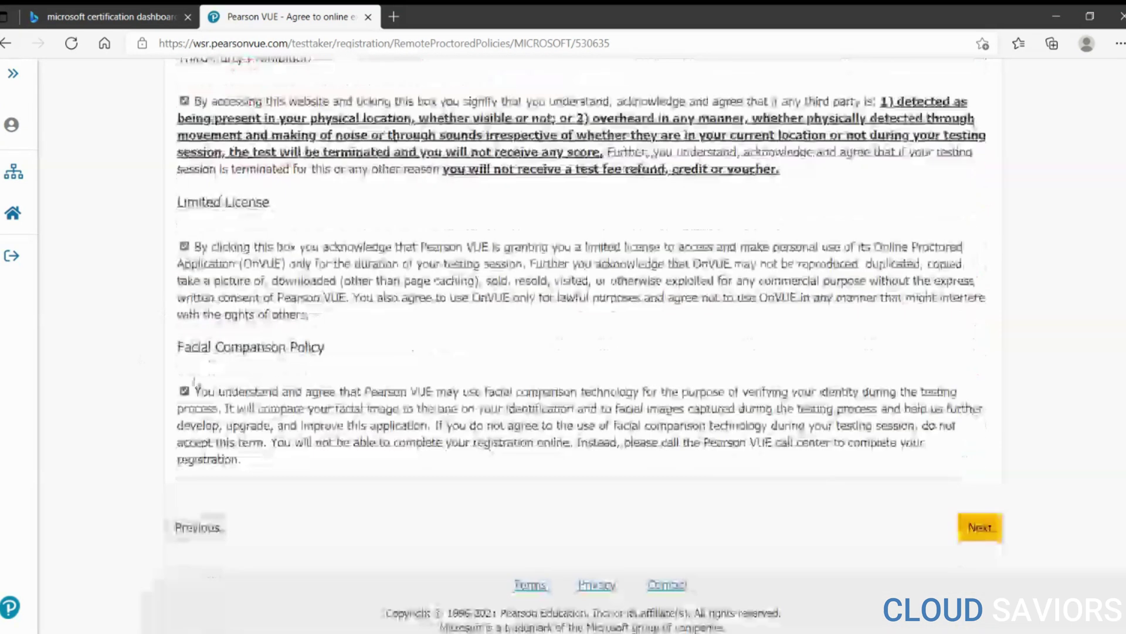
pyautogui.click(985, 527)
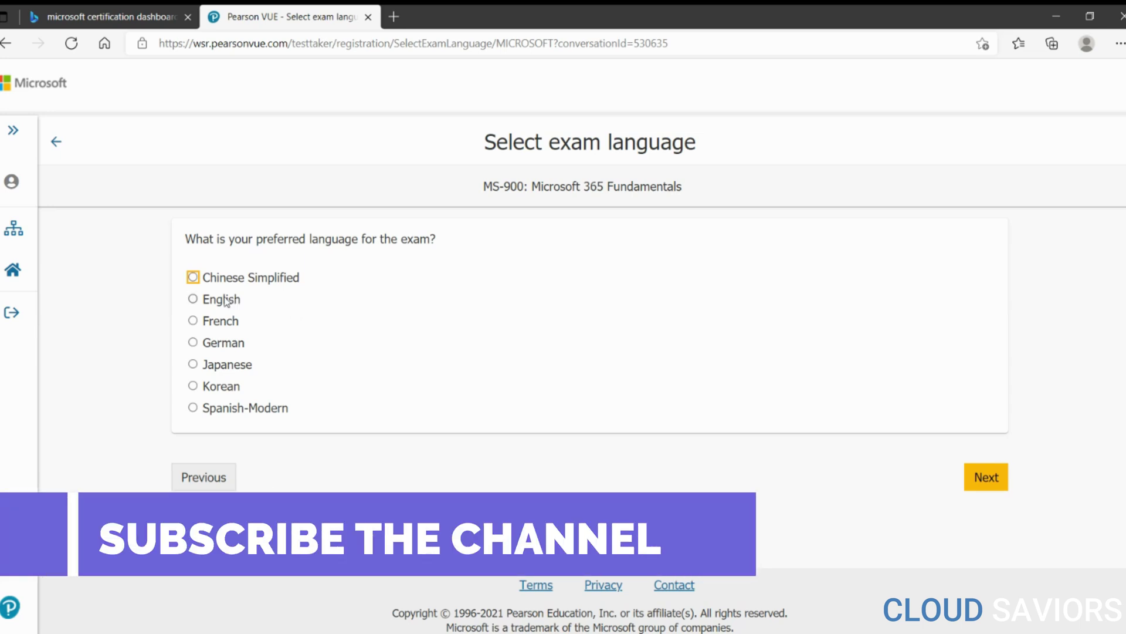
# Choose English as both the exam language and the proctor language and continue to the appointment search
pyautogui.click(206, 300)
pyautogui.click(989, 486)
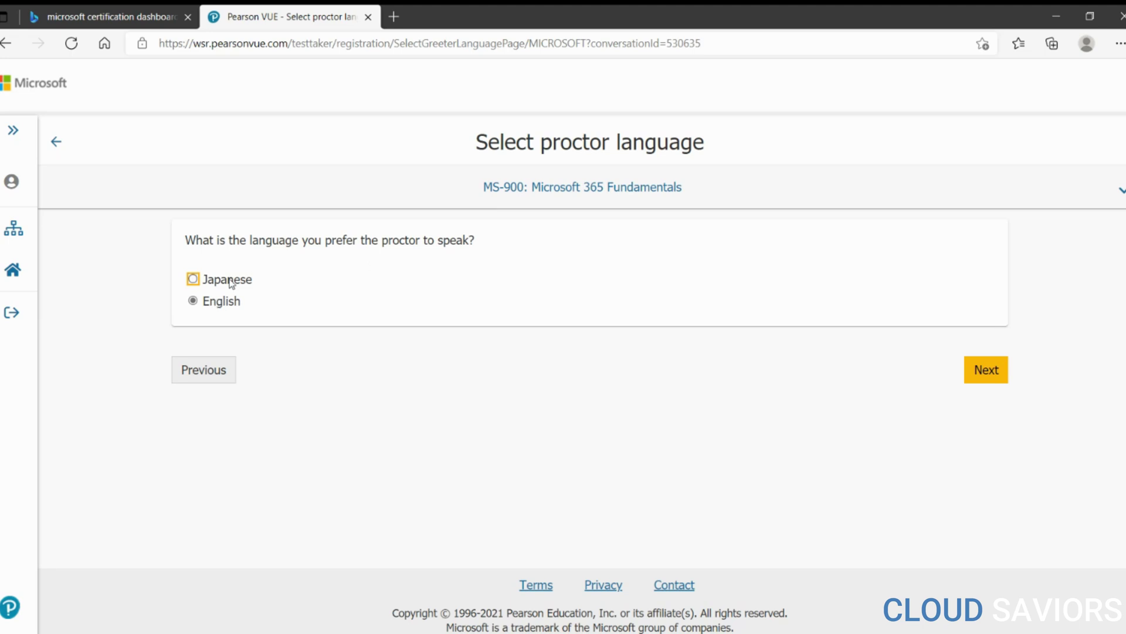
pyautogui.click(223, 300)
pyautogui.click(1000, 376)
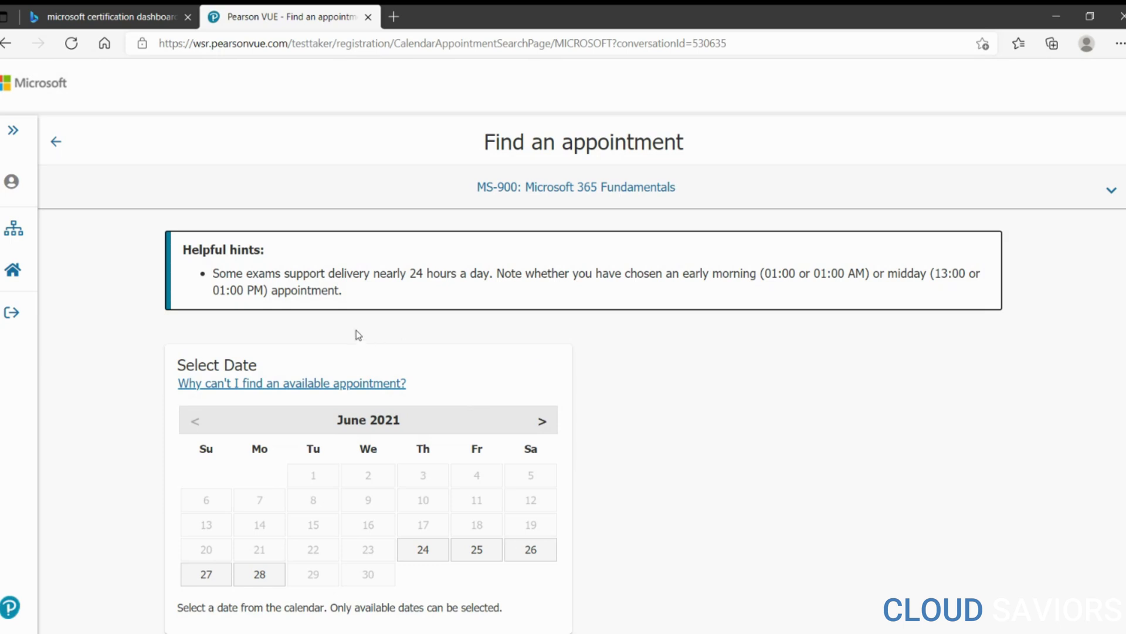
# Choose July 4, 2021 as the exam date and show the available start times in 24-hour format
pyautogui.scroll(-2, 361, 341)
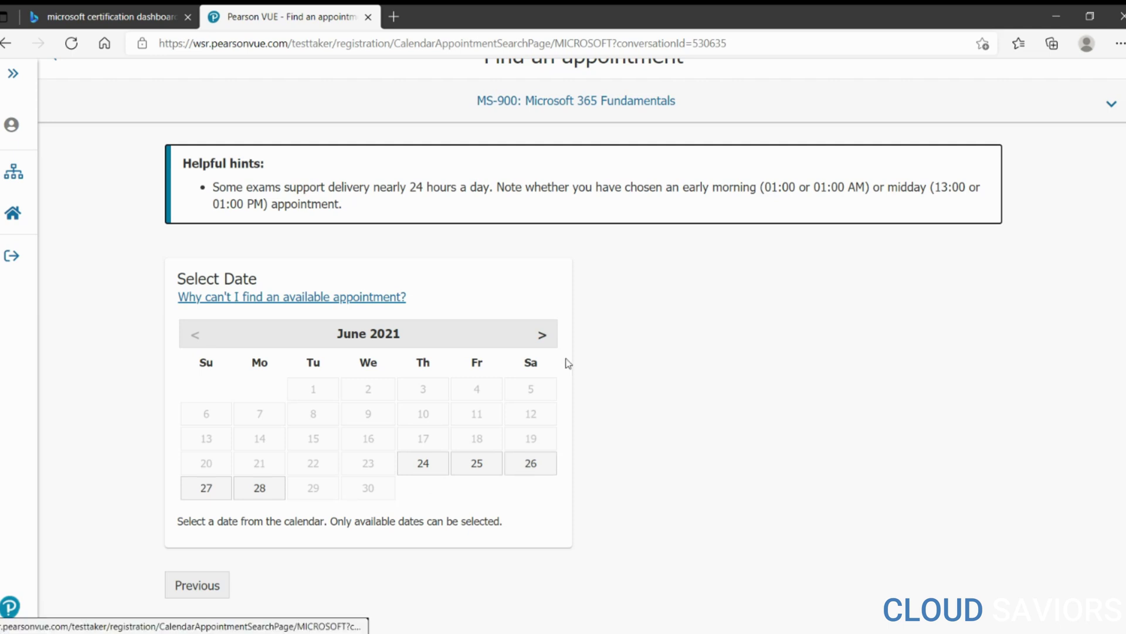
pyautogui.click(542, 334)
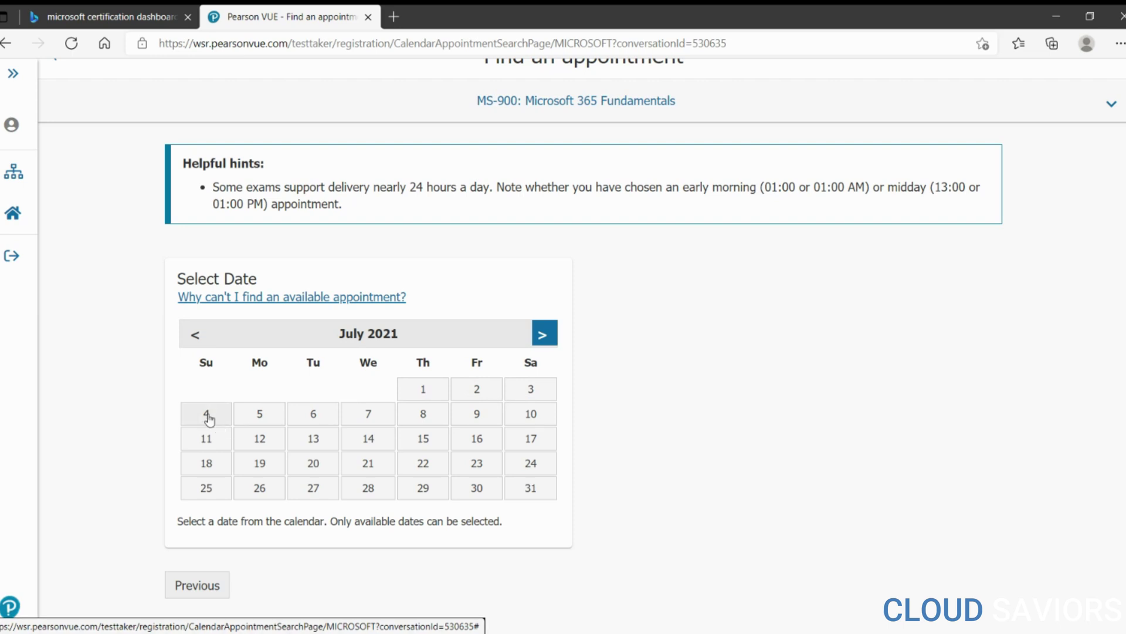
pyautogui.click(211, 419)
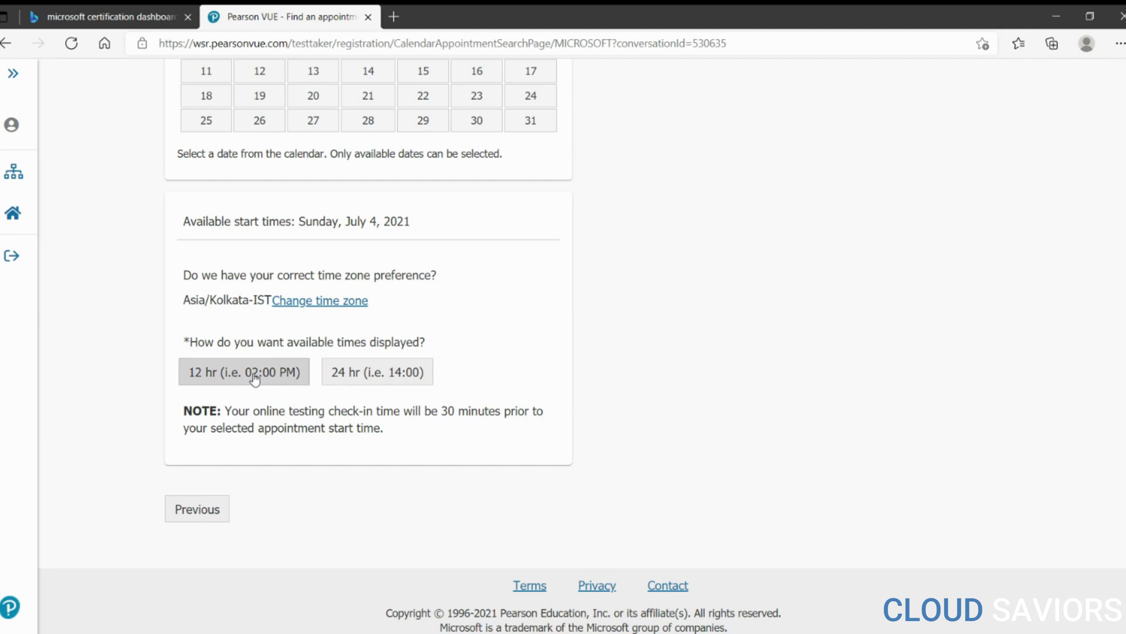
pyautogui.click(384, 377)
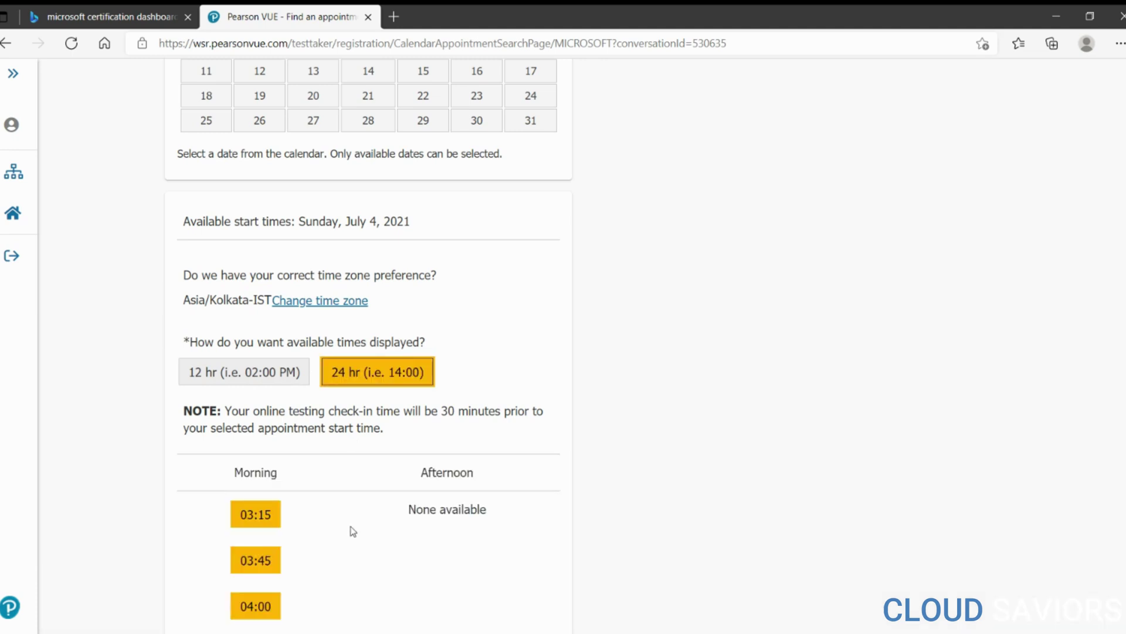
# Look through the available morning start times and book the 07:45 appointment
pyautogui.scroll(-4, 352, 523)
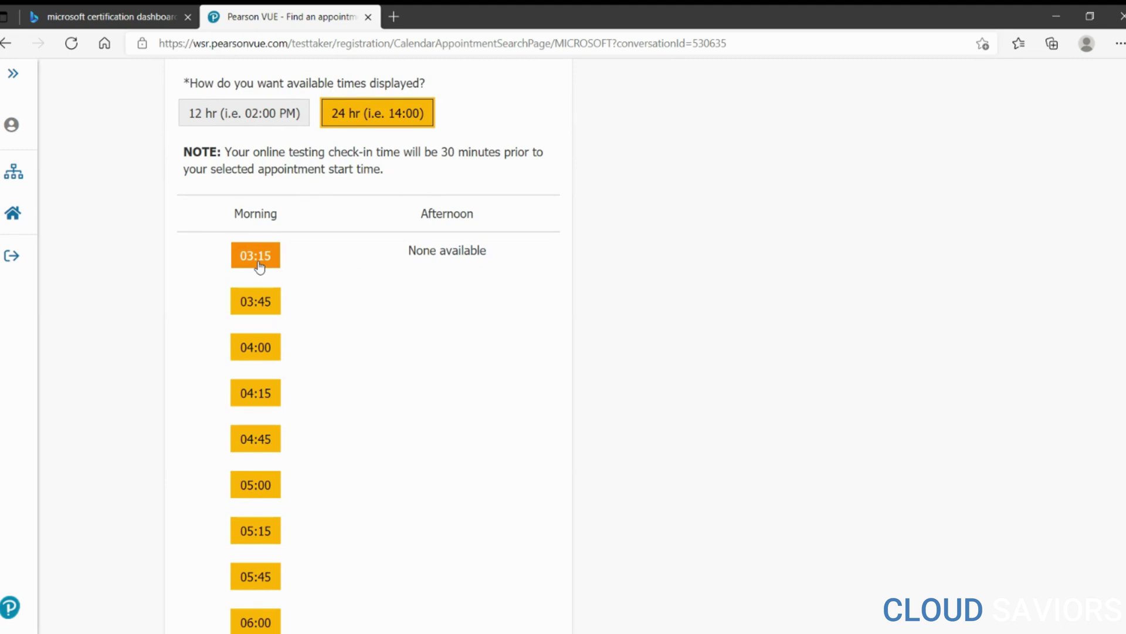
pyautogui.scroll(-7, 292, 410)
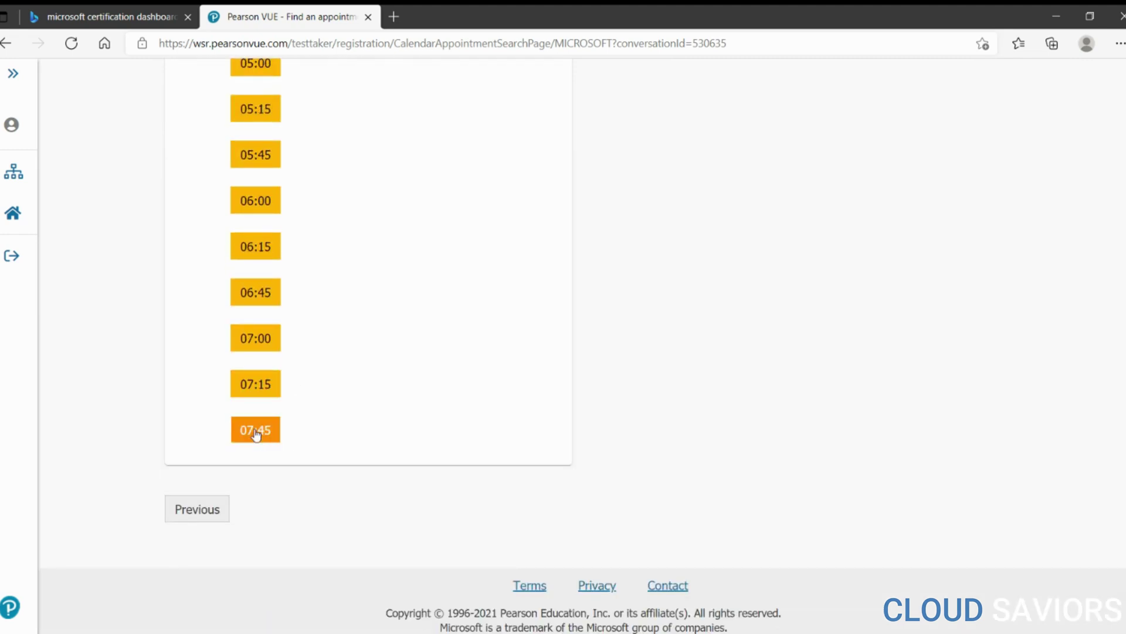
pyautogui.scroll(3, 296, 440)
pyautogui.scroll(4, 305, 440)
pyautogui.scroll(2, 323, 352)
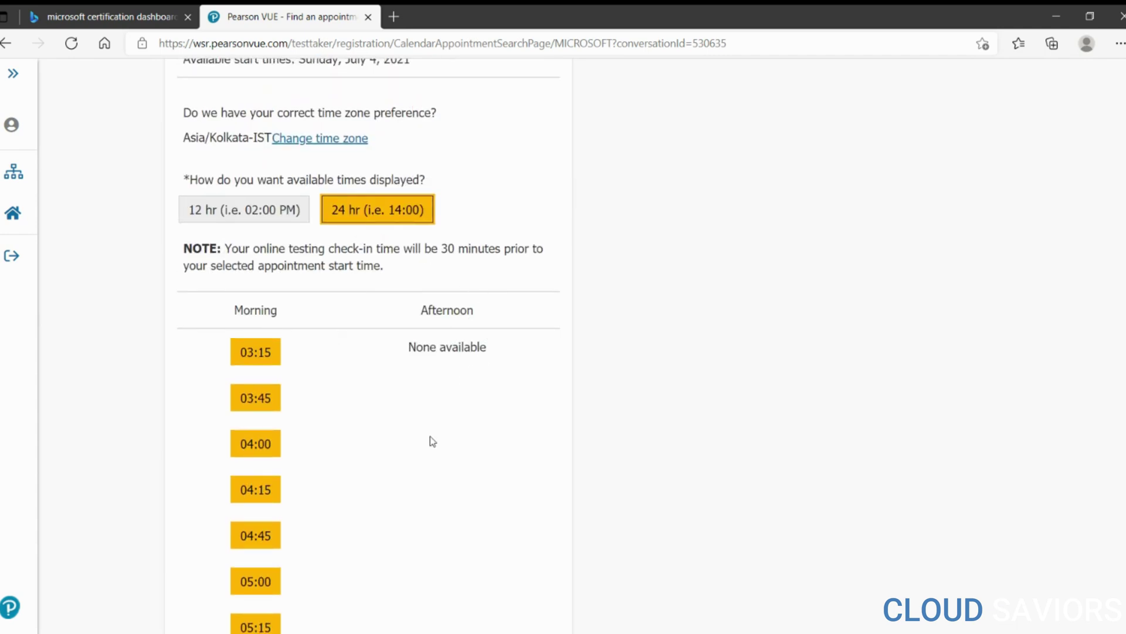
pyautogui.scroll(-8, 463, 352)
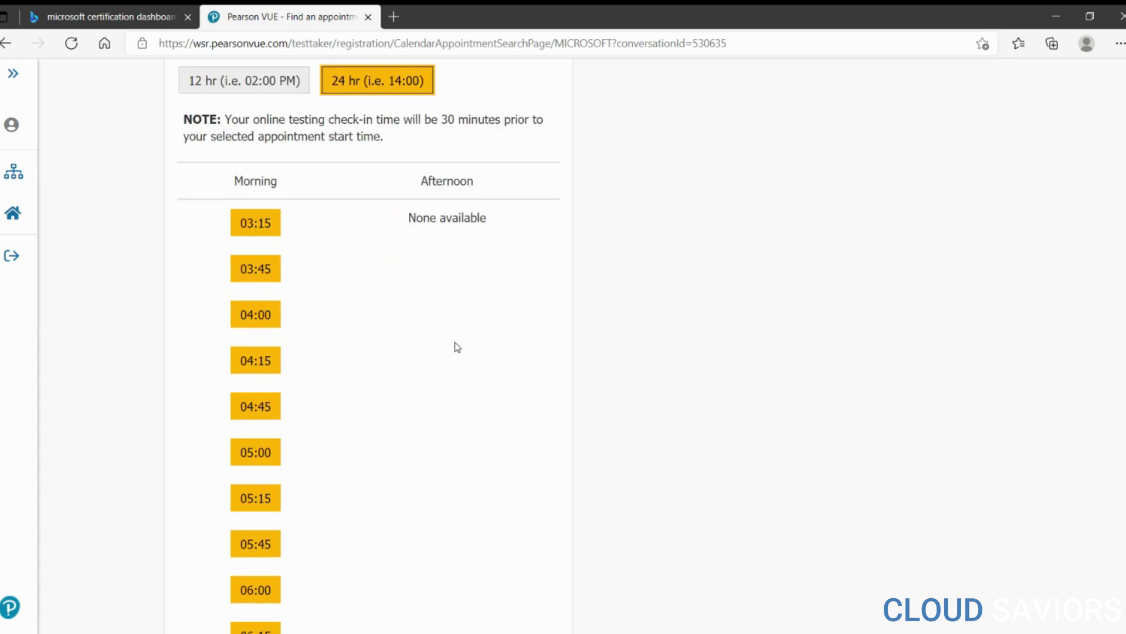
pyautogui.click(254, 430)
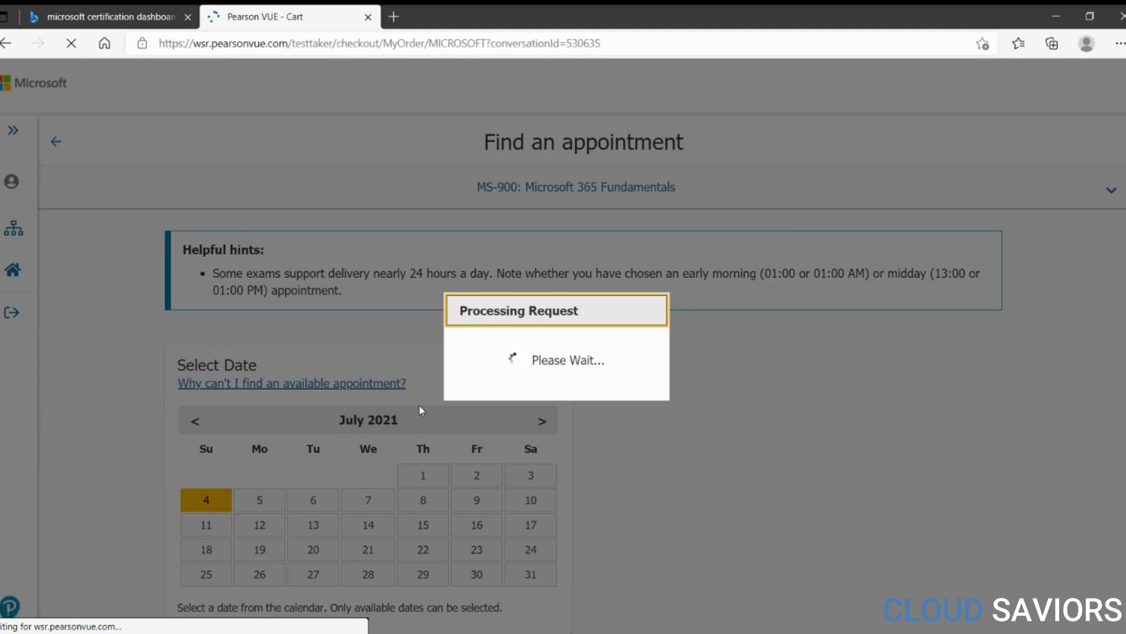
# Review the exam appointment, price, optional practice tests and contact information in the cart down to the total due
pyautogui.scroll(-1, 449, 437)
pyautogui.scroll(-1, 452, 447)
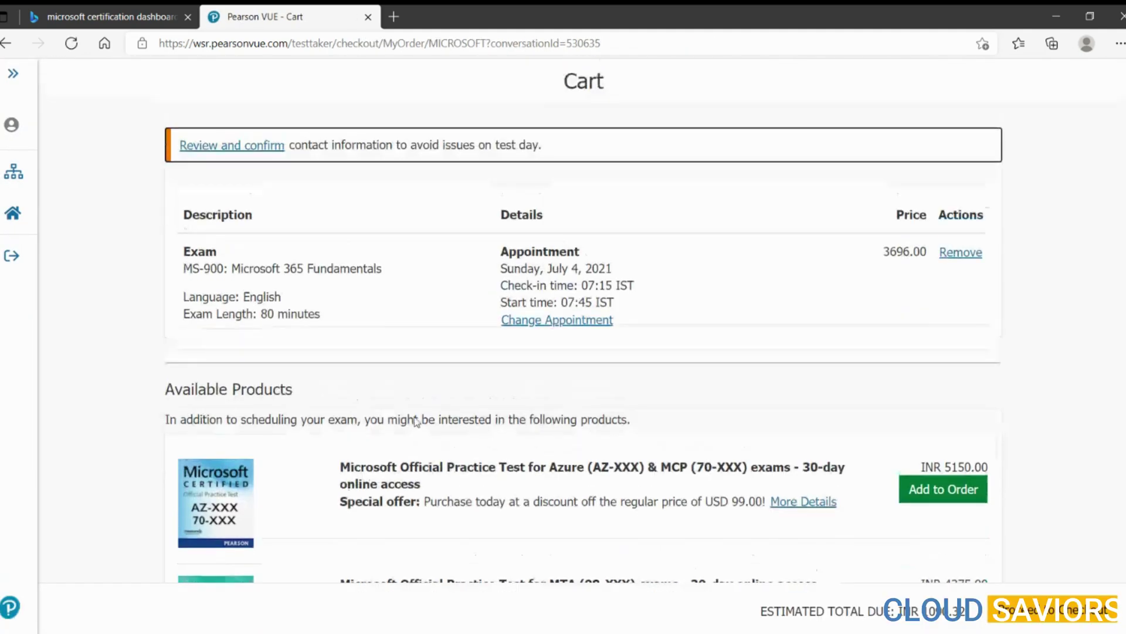
pyautogui.scroll(2, 377, 389)
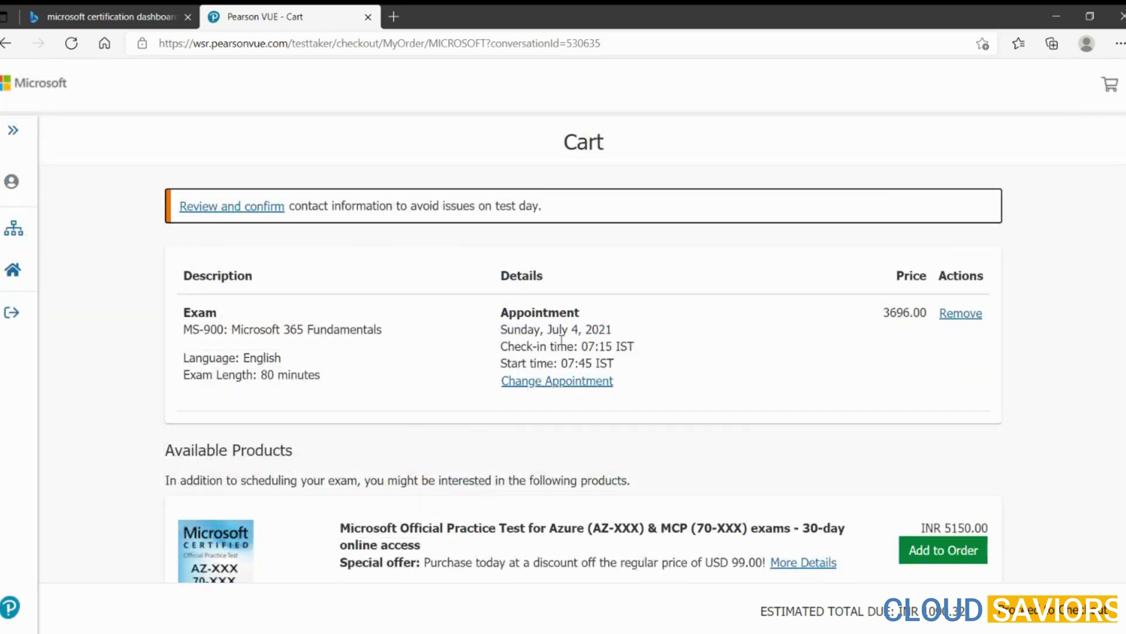
pyautogui.scroll(-10, 392, 398)
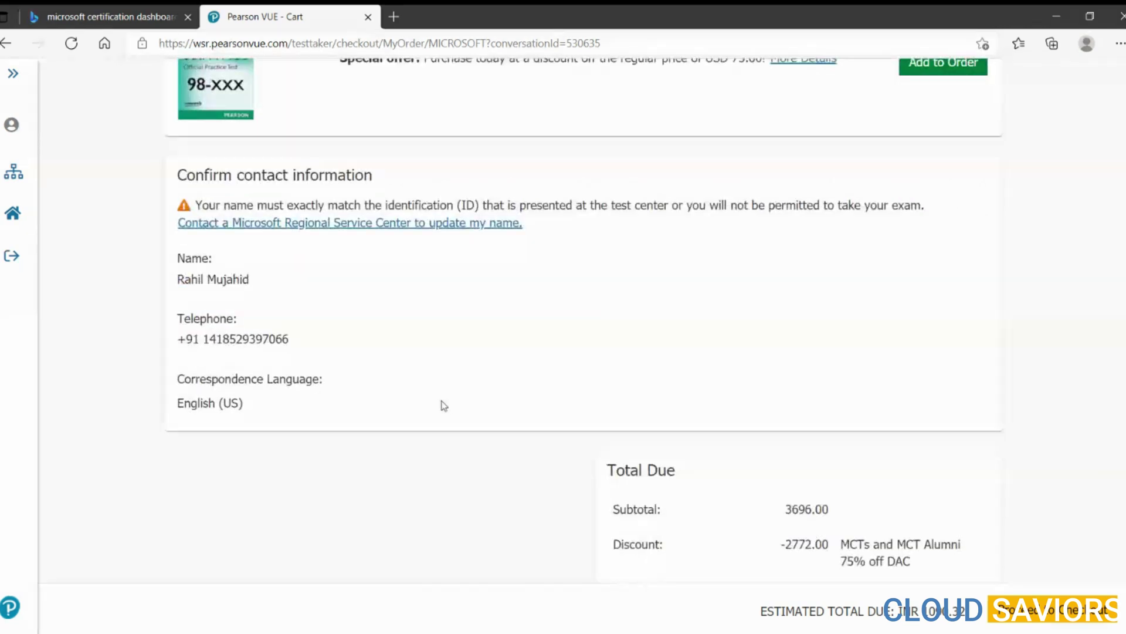
pyautogui.scroll(10, 440, 402)
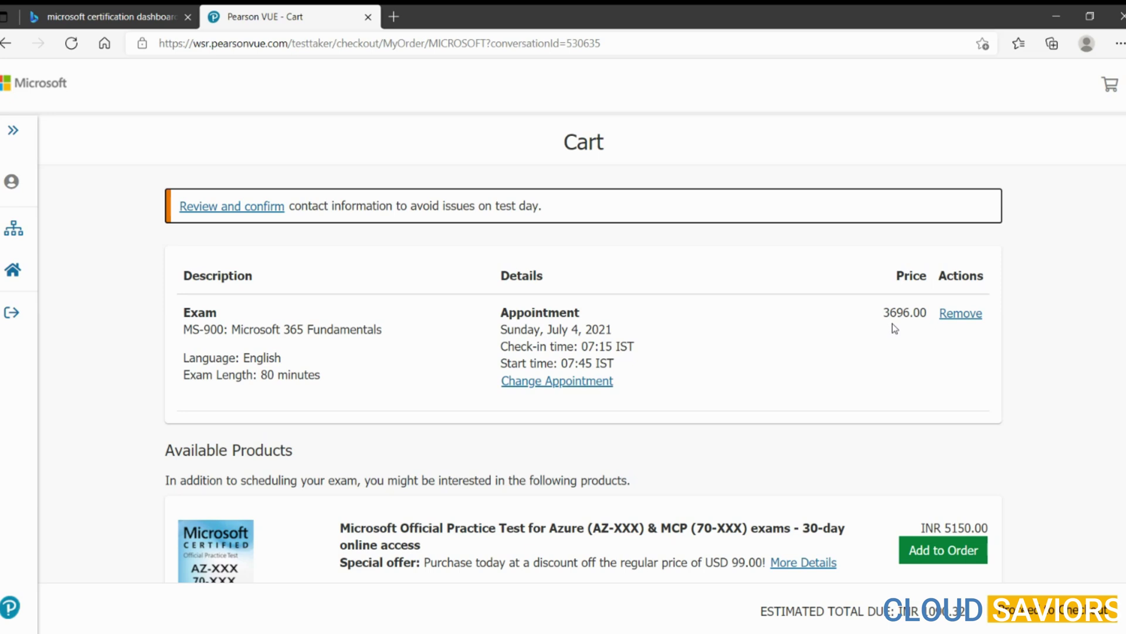
pyautogui.scroll(-6, 545, 387)
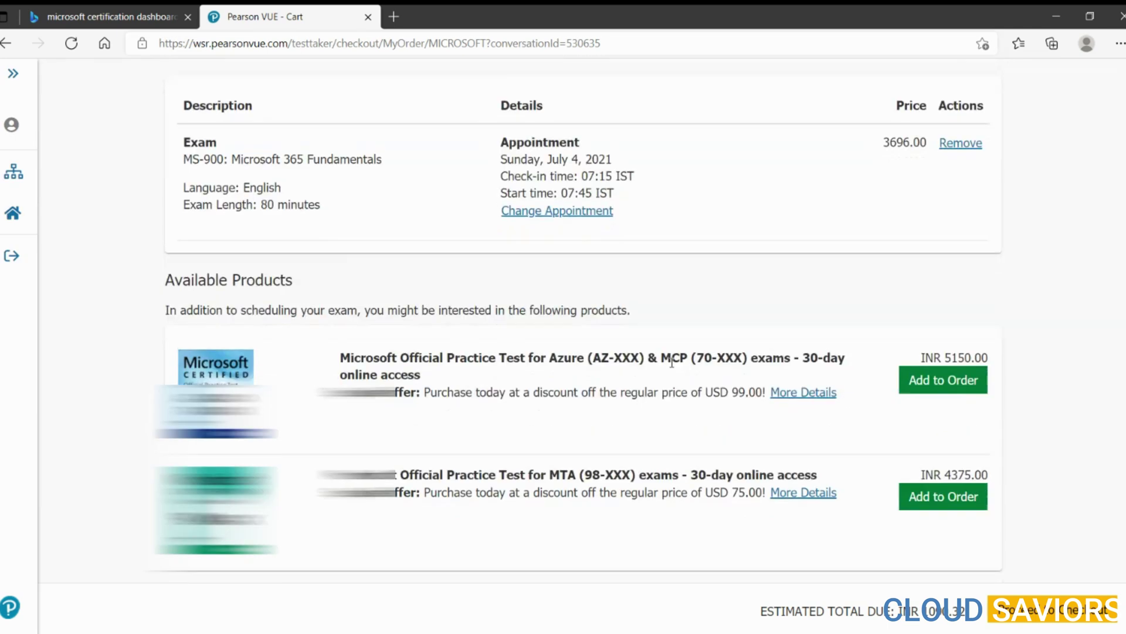
pyautogui.scroll(-3, 545, 387)
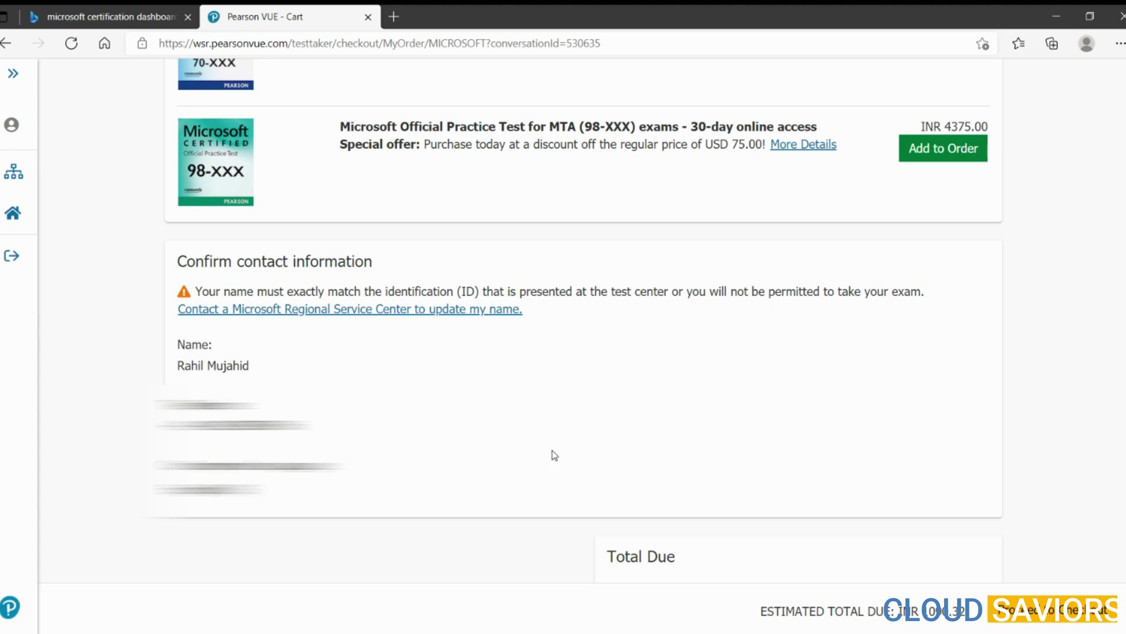
pyautogui.scroll(-5, 563, 352)
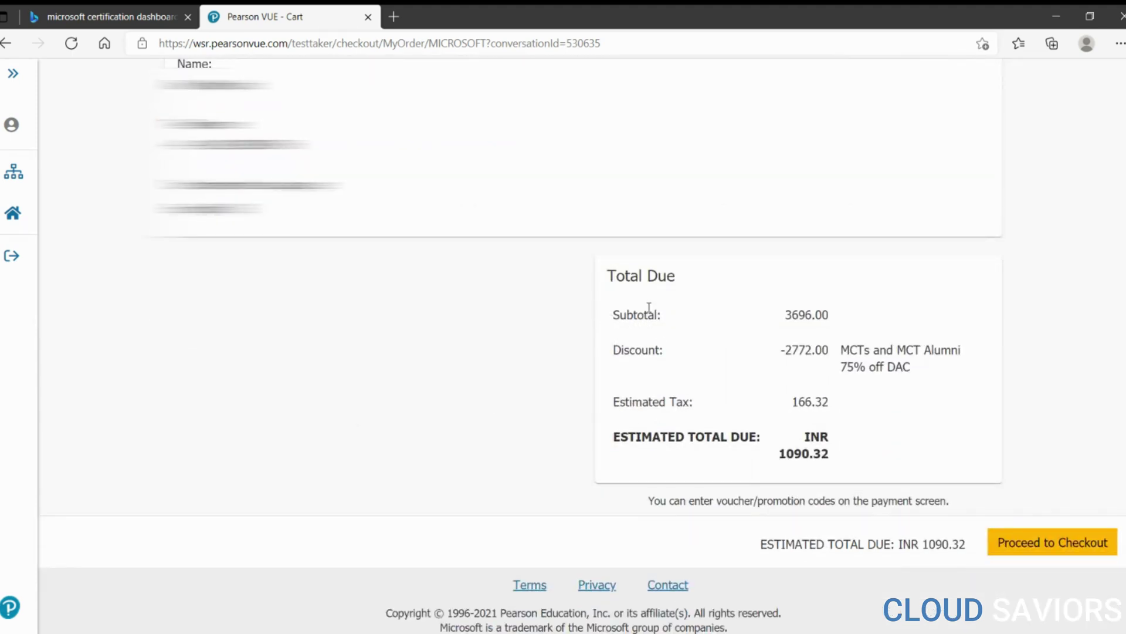
# Examine the subtotal, Microsoft Certified Trainer discount, estimated tax and estimated total due in the cart's order summary
pyautogui.moveTo(783, 351); pyautogui.dragTo(829, 352)
pyautogui.moveTo(785, 315); pyautogui.dragTo(835, 321)
pyautogui.click(804, 346)
pyautogui.moveTo(782, 357); pyautogui.dragTo(819, 364)
pyautogui.click(872, 361)
pyautogui.moveTo(844, 352); pyautogui.dragTo(910, 377)
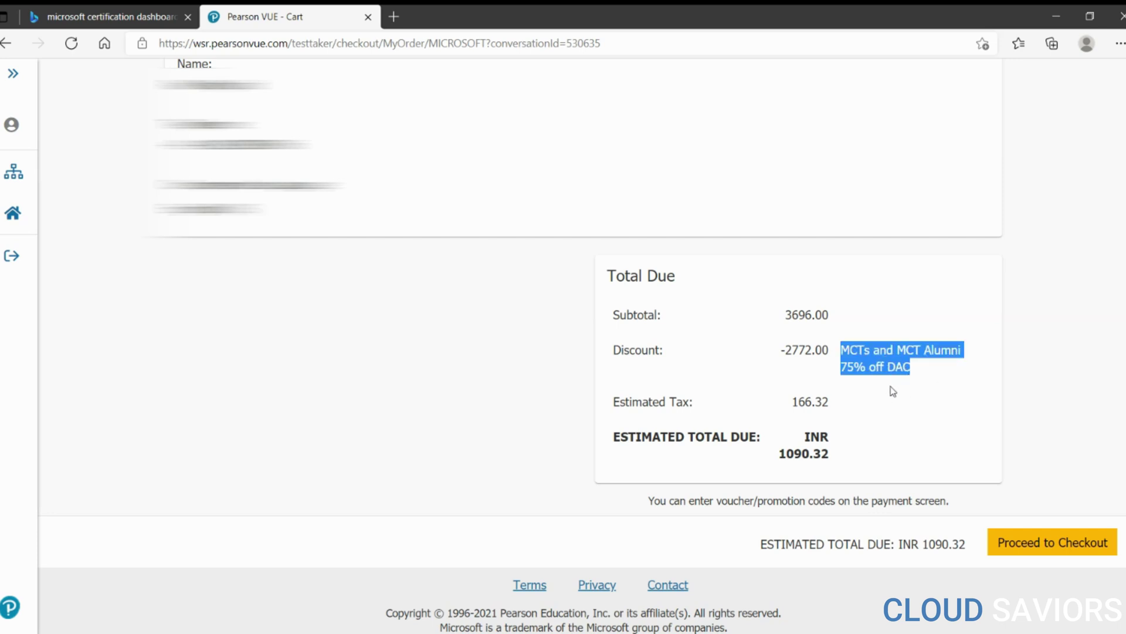
pyautogui.click(890, 390)
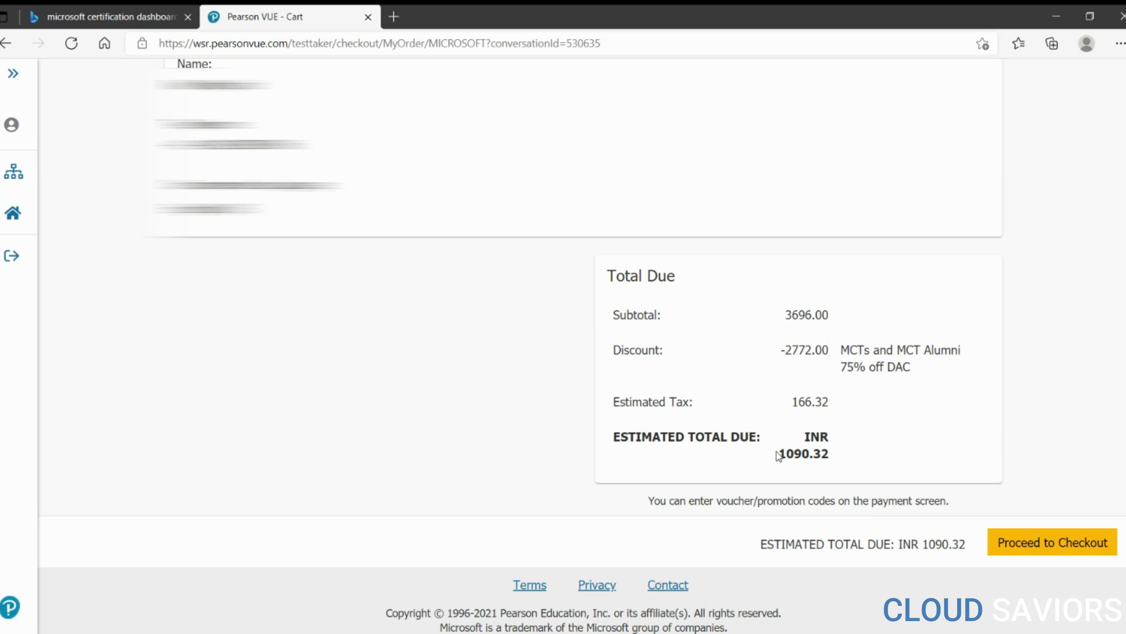
pyautogui.moveTo(778, 456); pyautogui.dragTo(832, 453)
pyautogui.click(836, 457)
pyautogui.moveTo(790, 312); pyautogui.dragTo(829, 317)
pyautogui.click(796, 317)
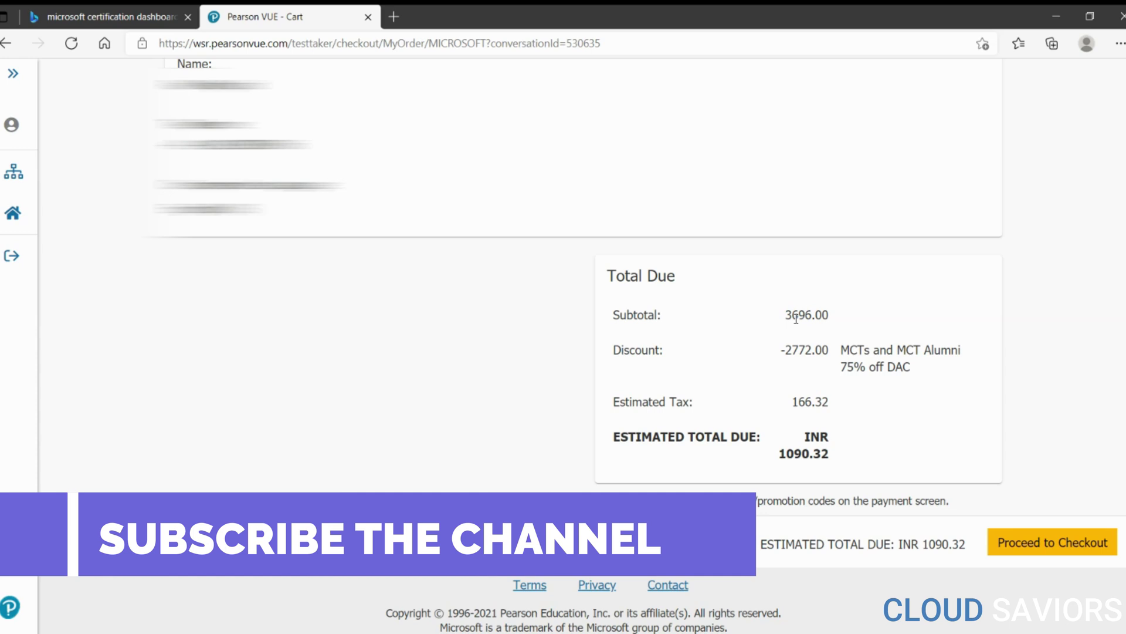
pyautogui.moveTo(784, 313); pyautogui.dragTo(833, 318)
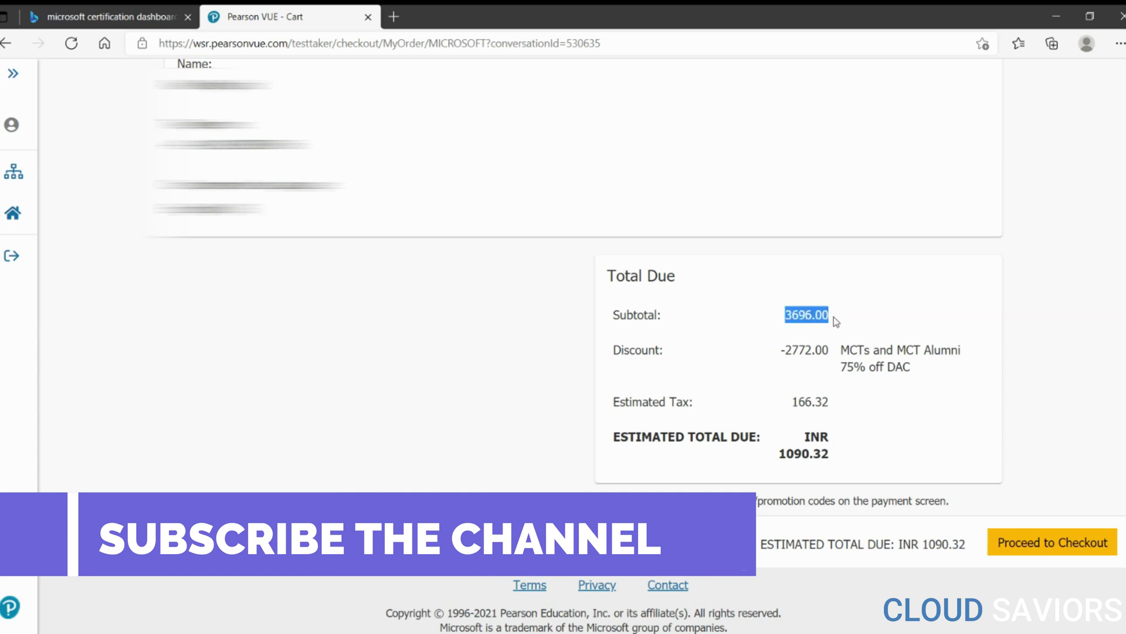
pyautogui.moveTo(790, 402); pyautogui.dragTo(843, 405)
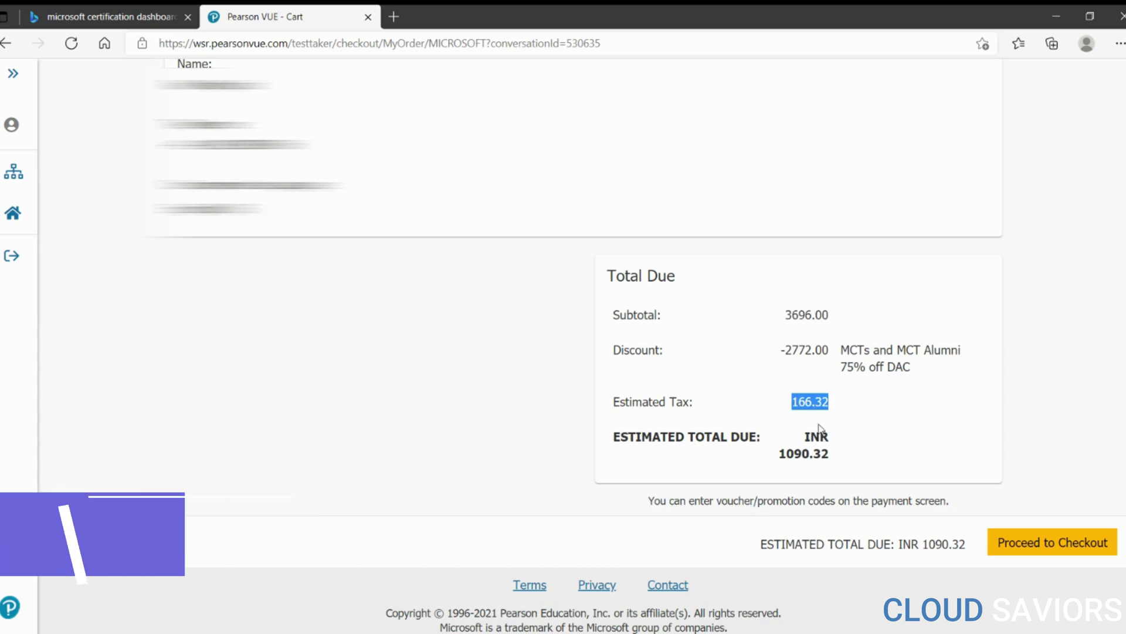
pyautogui.click(802, 330)
pyautogui.moveTo(841, 347); pyautogui.dragTo(913, 370)
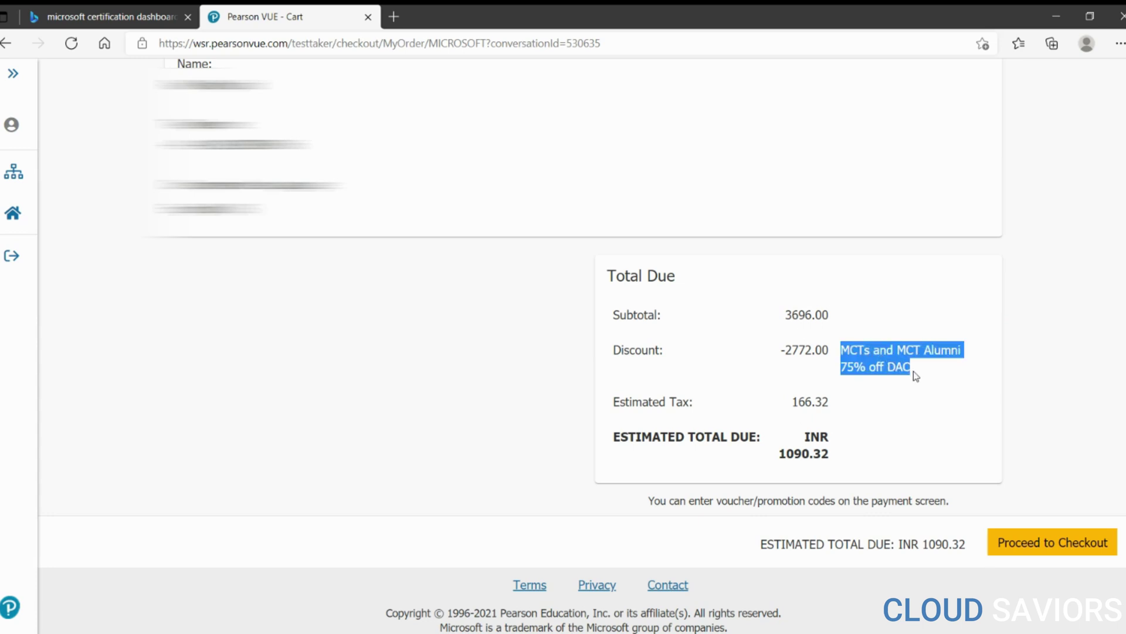
pyautogui.click(826, 457)
pyautogui.moveTo(782, 455); pyautogui.dragTo(832, 459)
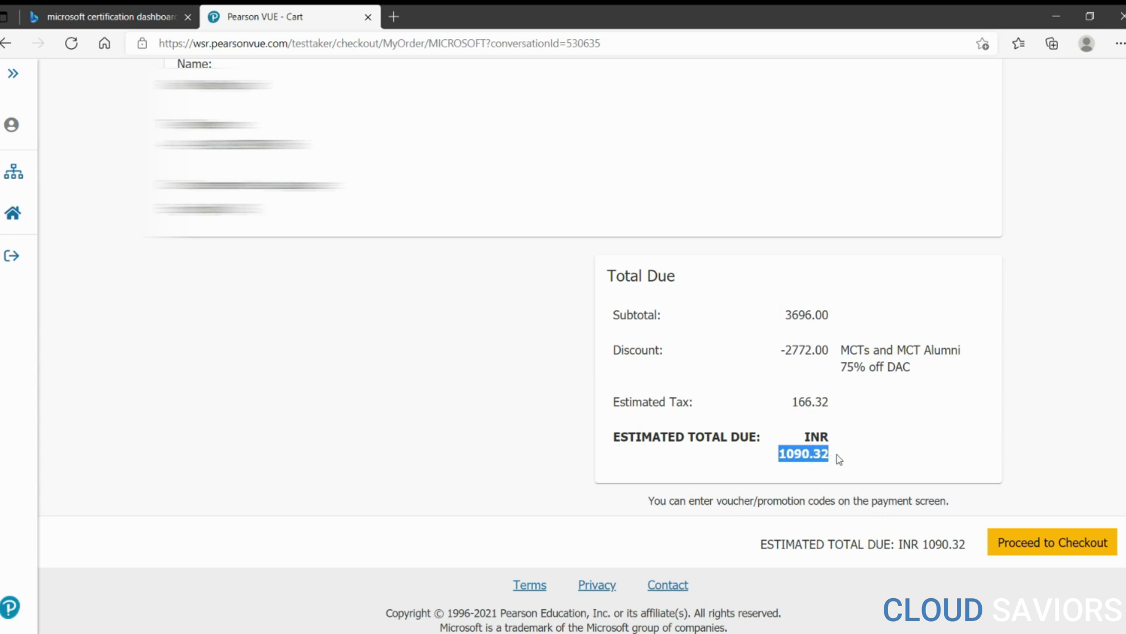
pyautogui.doubleClick(788, 315)
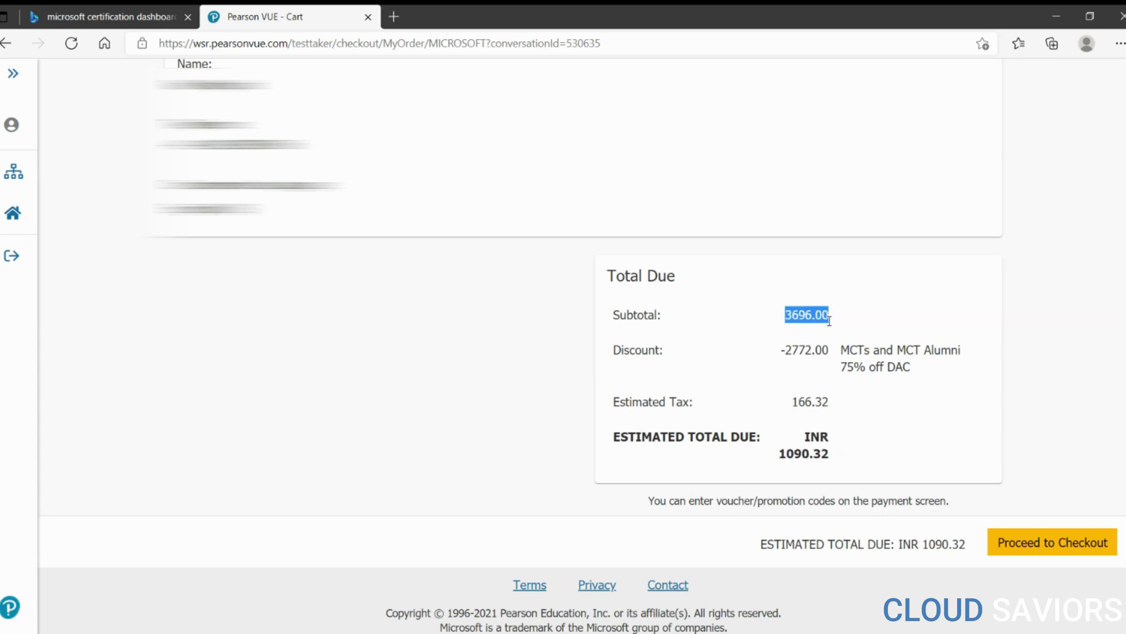
pyautogui.click(871, 483)
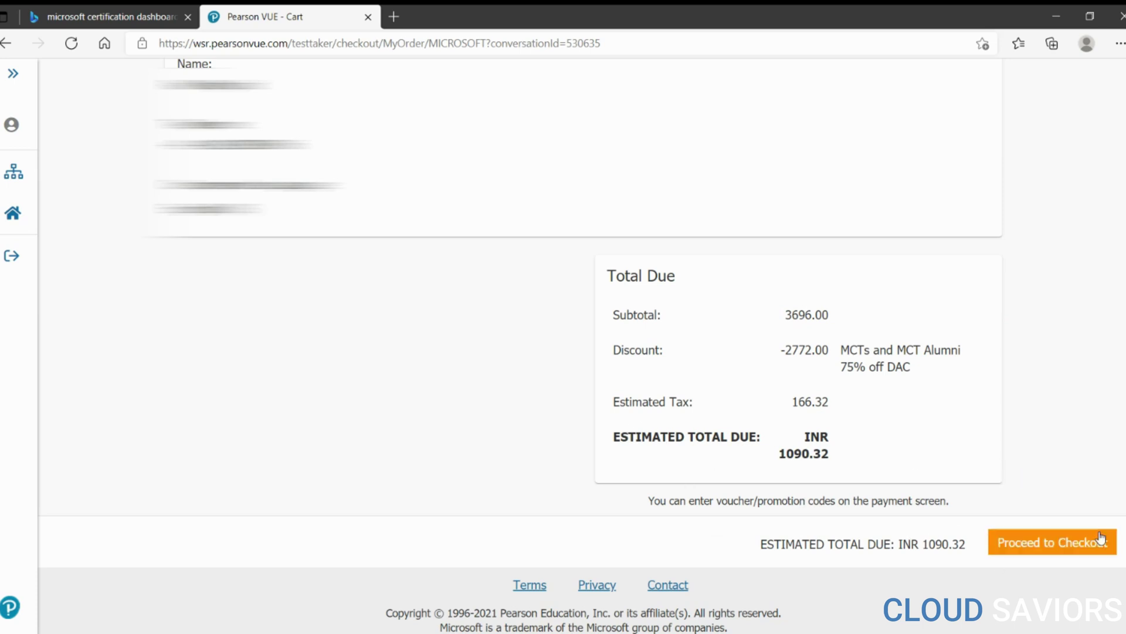
# Proceed to checkout, read through the Microsoft policies from start to end and accept them to reach payment and billing
pyautogui.click(1040, 528)
pyautogui.scroll(-20, 464, 352)
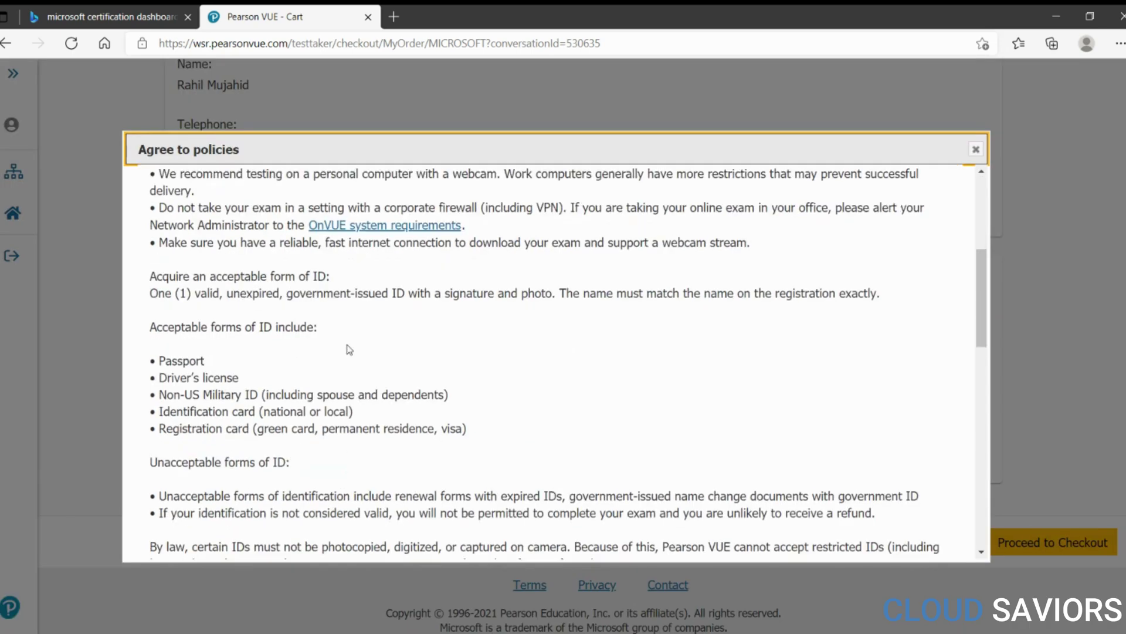
pyautogui.scroll(20, 311, 301)
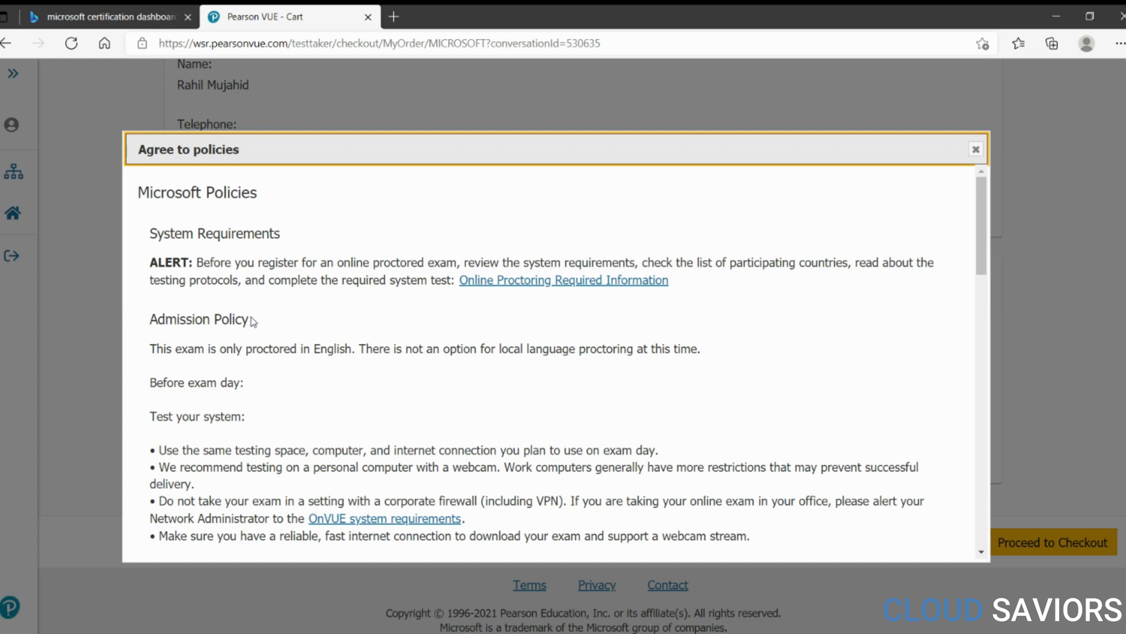
pyautogui.scroll(-20, 253, 320)
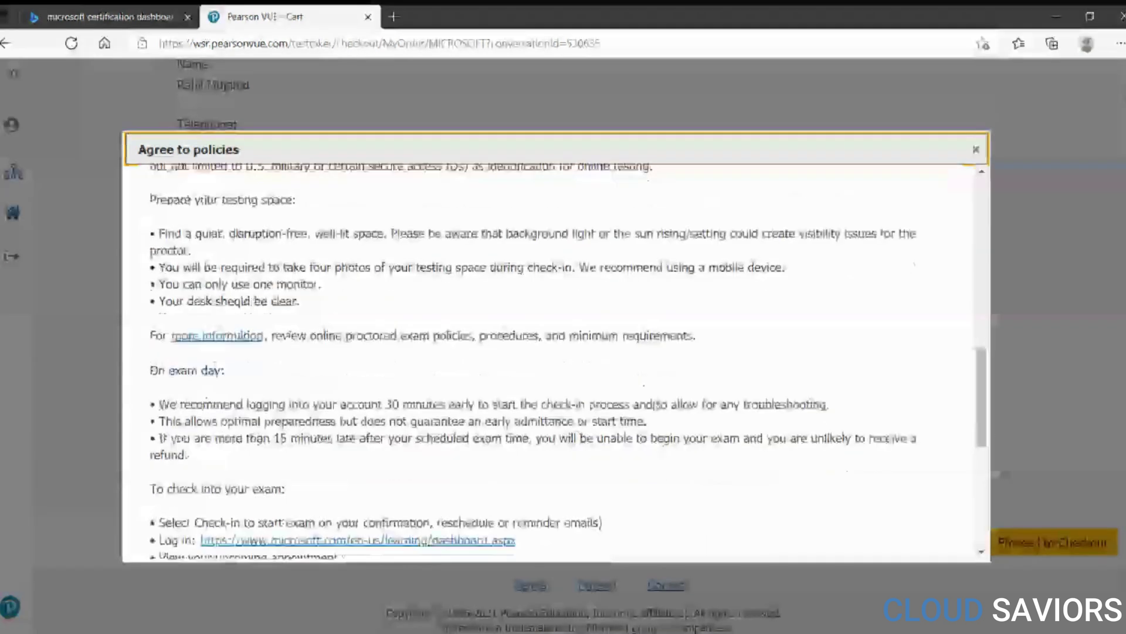
pyautogui.click(932, 526)
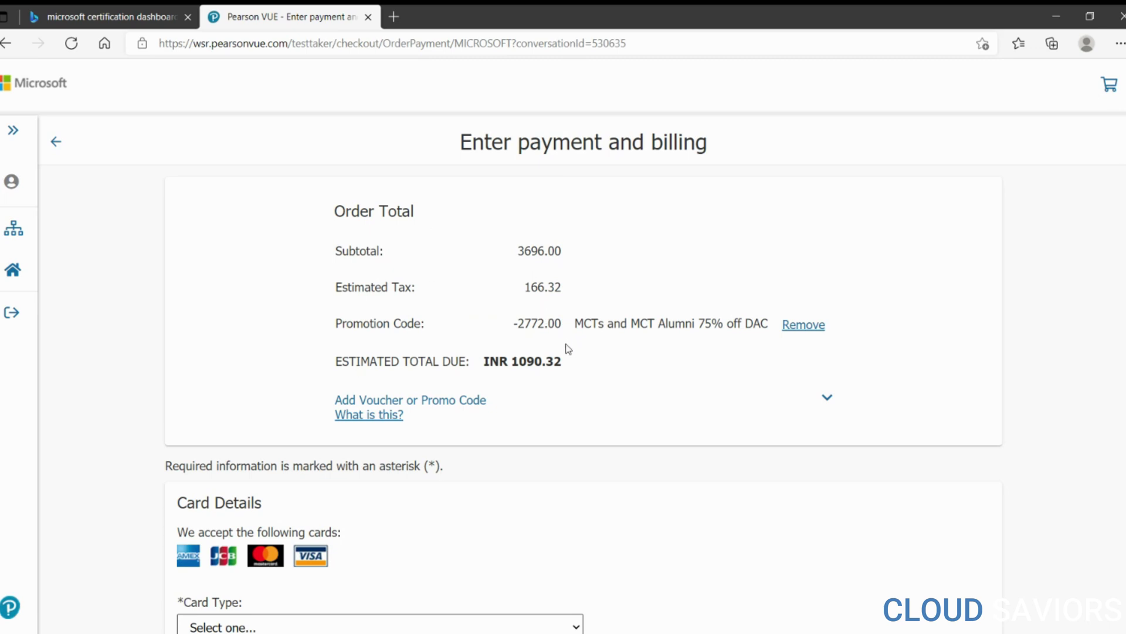
# Look over the order total, card details and billing fields on the payment and billing page
pyautogui.scroll(-10, 522, 381)
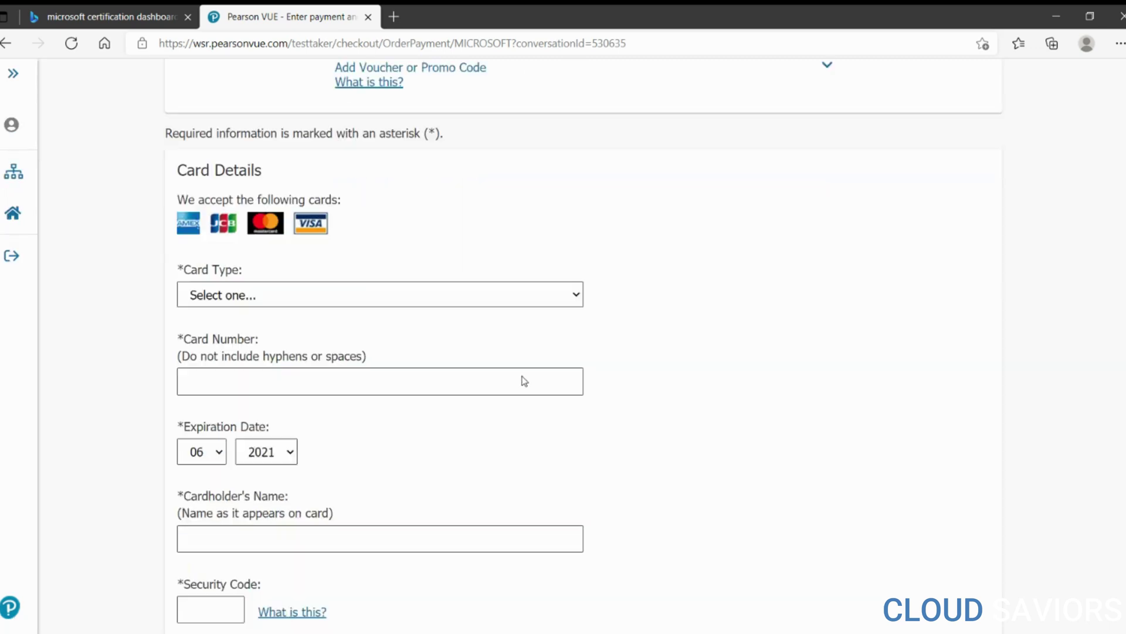
pyautogui.scroll(5, 523, 382)
pyautogui.scroll(-8, 523, 381)
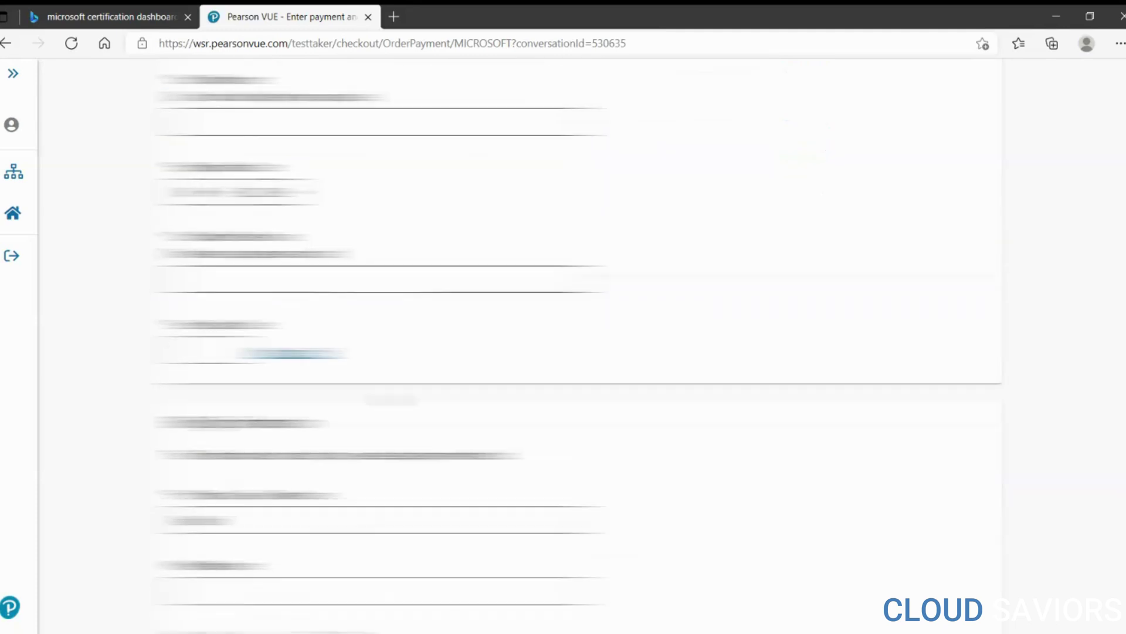
pyautogui.scroll(10, 523, 381)
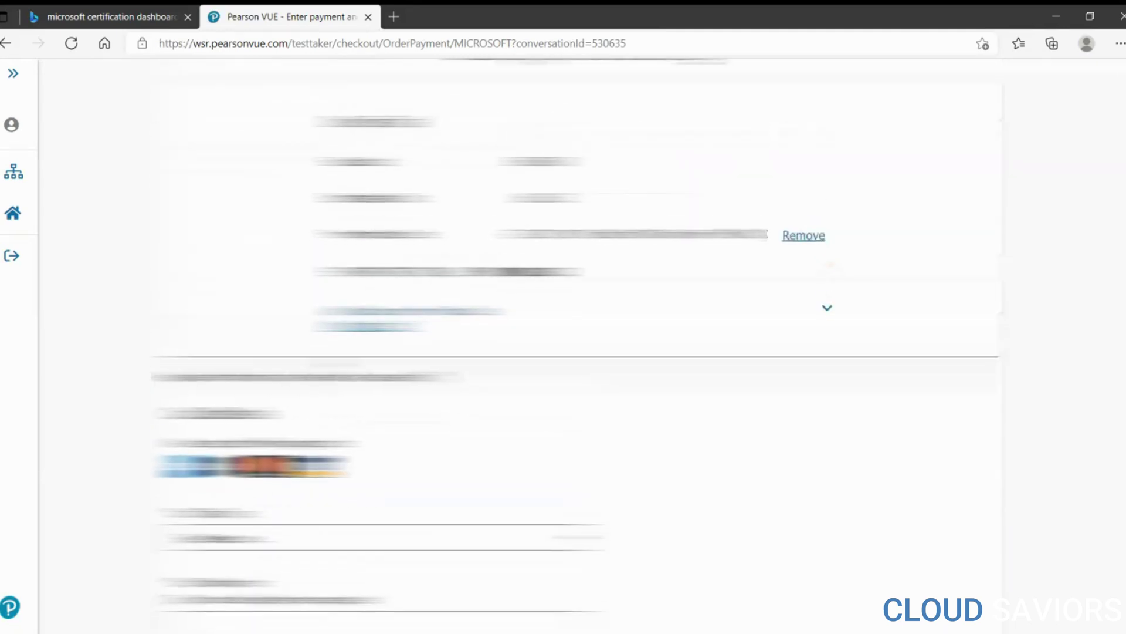